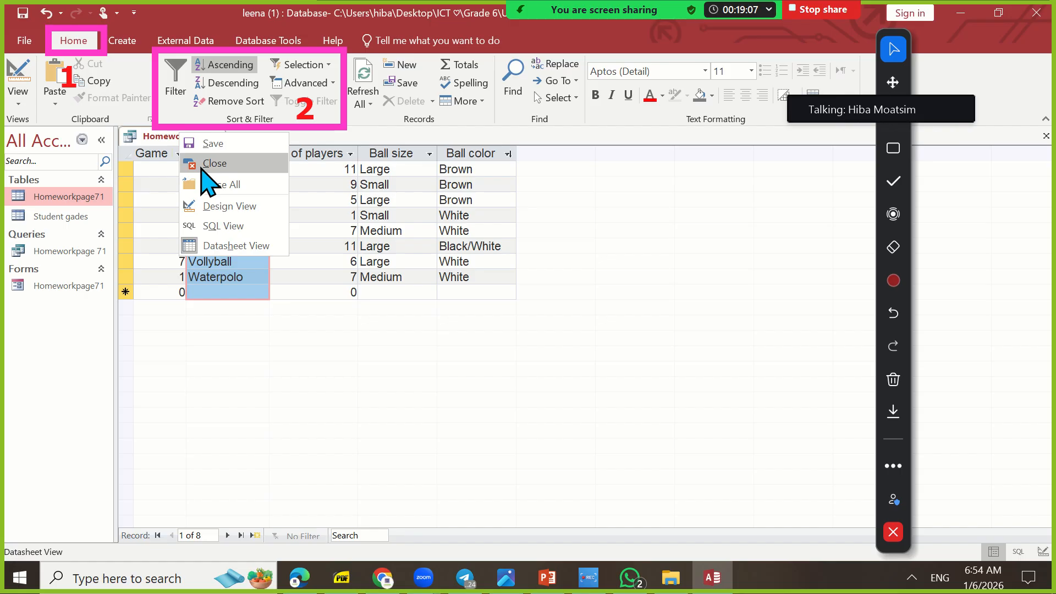
# Close the open homework query and clear all annotation drawings from the shared screen
pyautogui.click(221, 164)
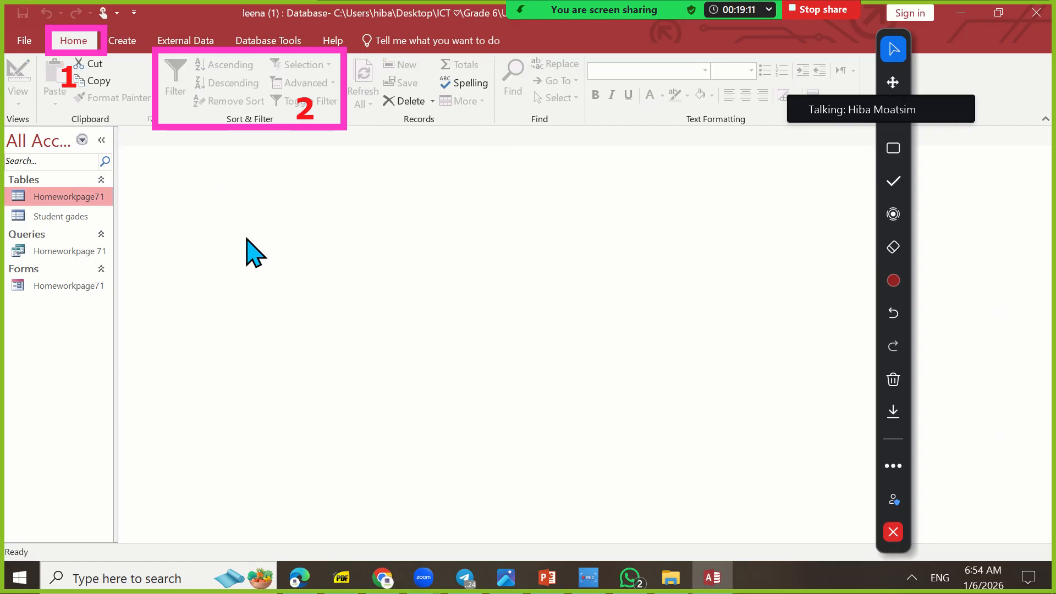
pyautogui.click(888, 380)
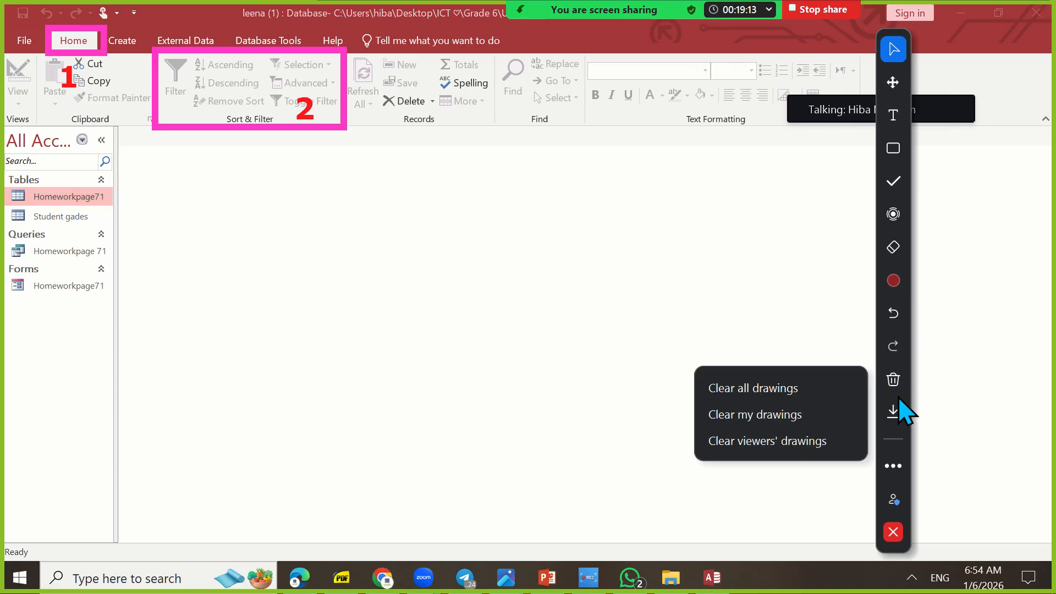
pyautogui.click(835, 388)
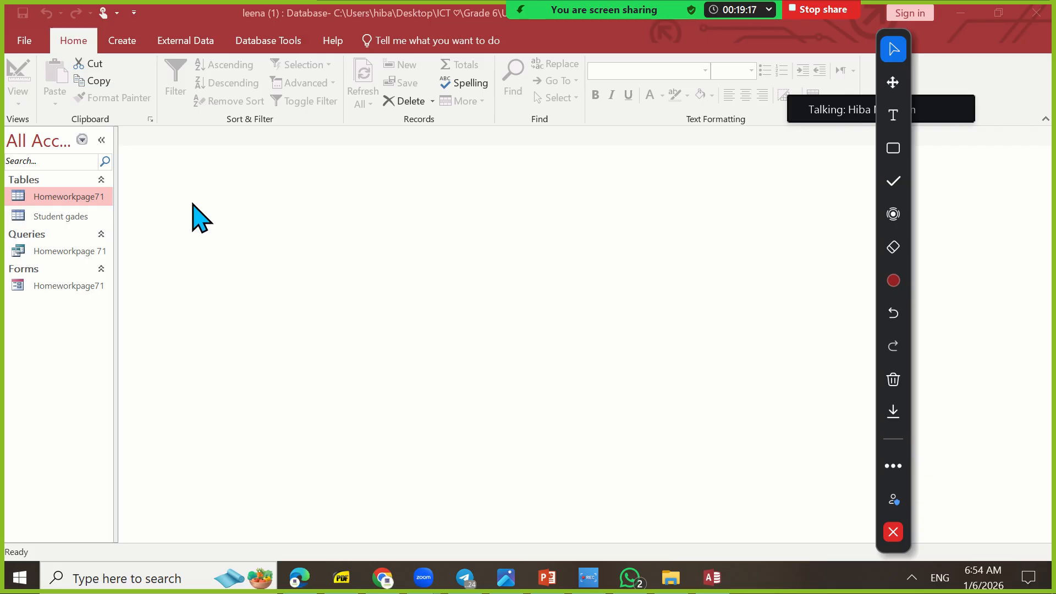
# Open the Student gades table to check its contents and close it again
pyautogui.click(90, 218)
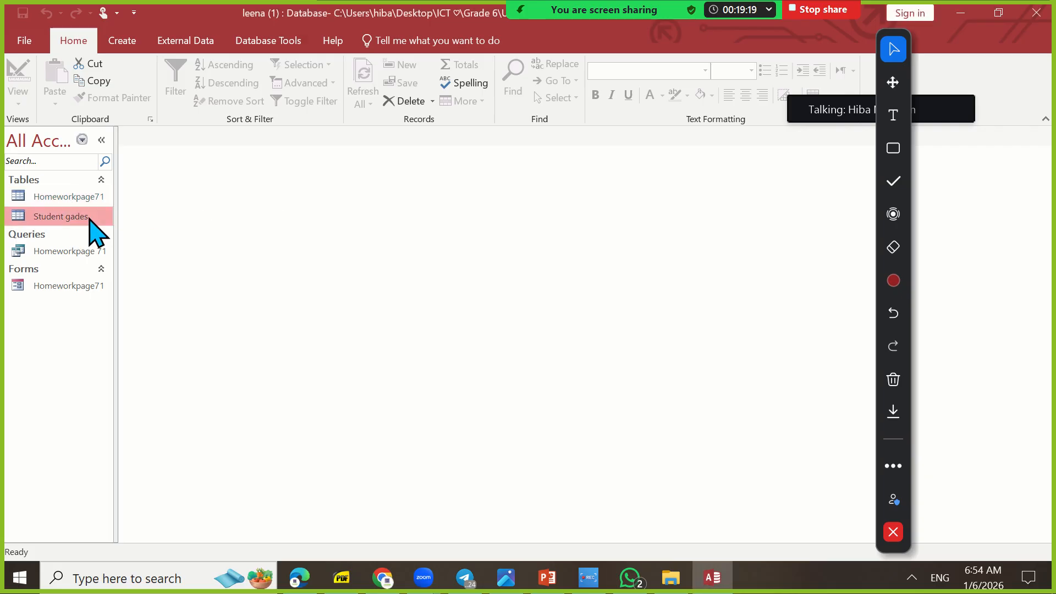
pyautogui.doubleClick(90, 218)
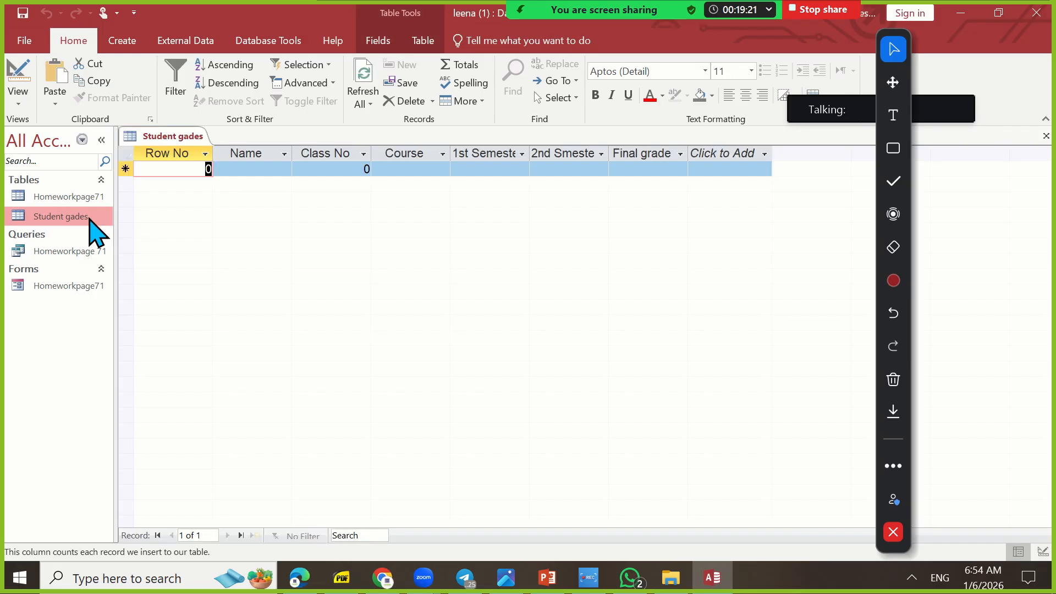
pyautogui.rightClick(170, 138)
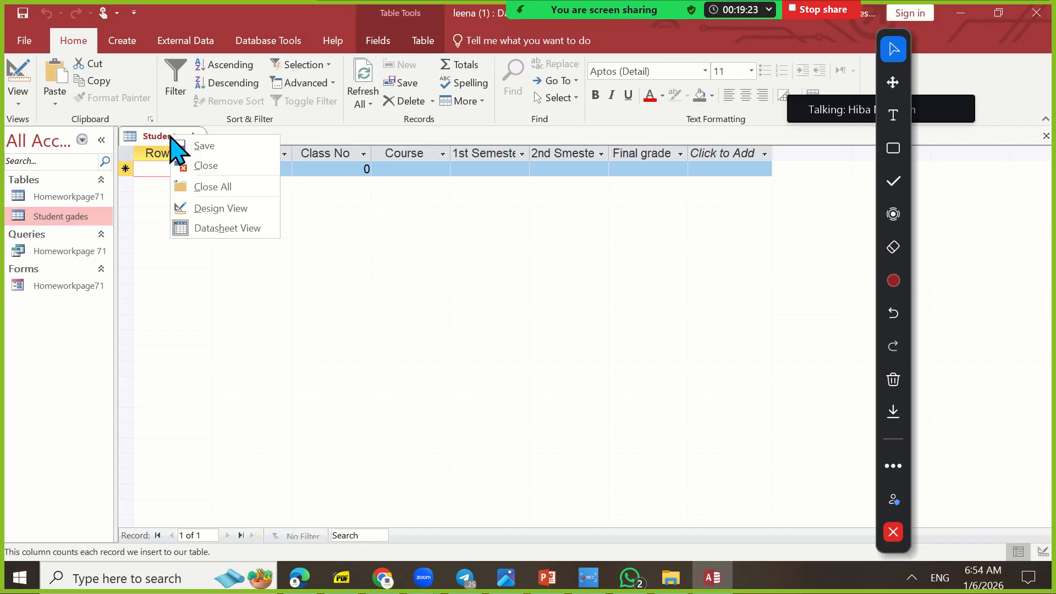
pyautogui.click(208, 165)
# Select the Homeworkpage71 table and mark Create, the Report command and the Queries group with green annotation rectangles
pyautogui.click(76, 198)
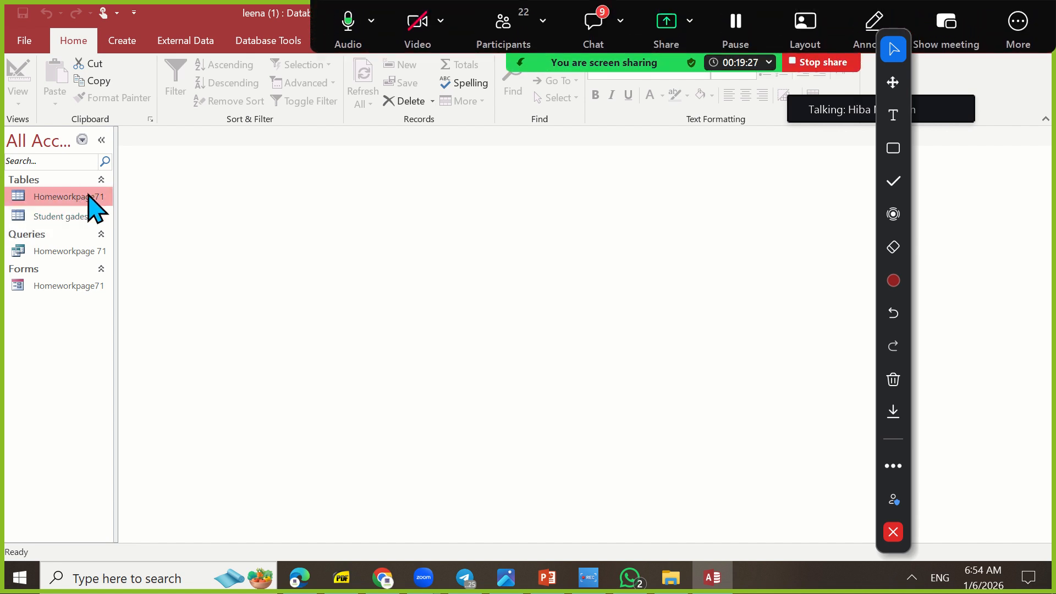
pyautogui.click(129, 44)
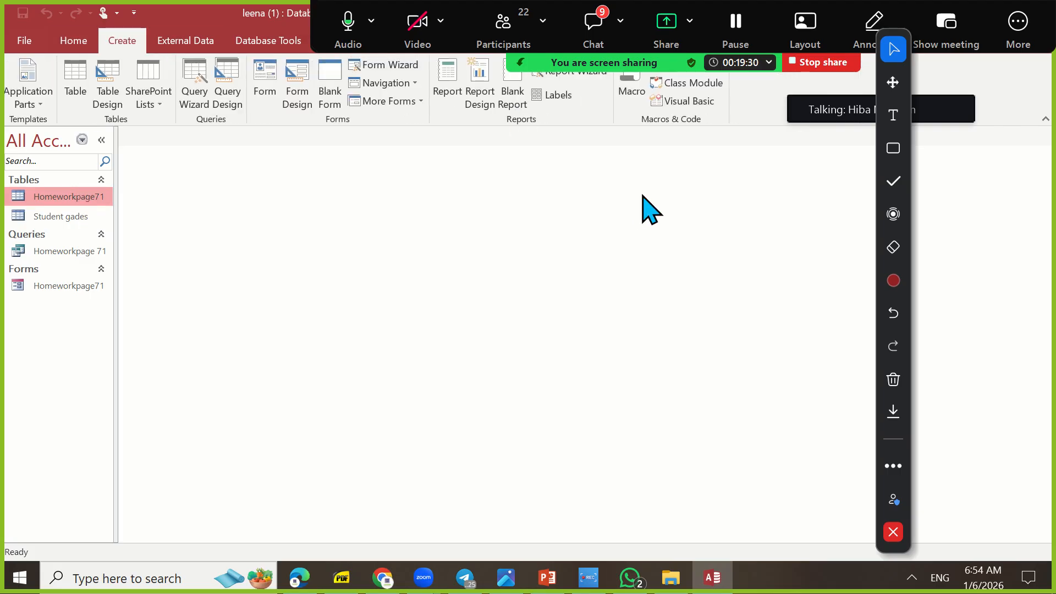
pyautogui.click(892, 148)
pyautogui.click(892, 280)
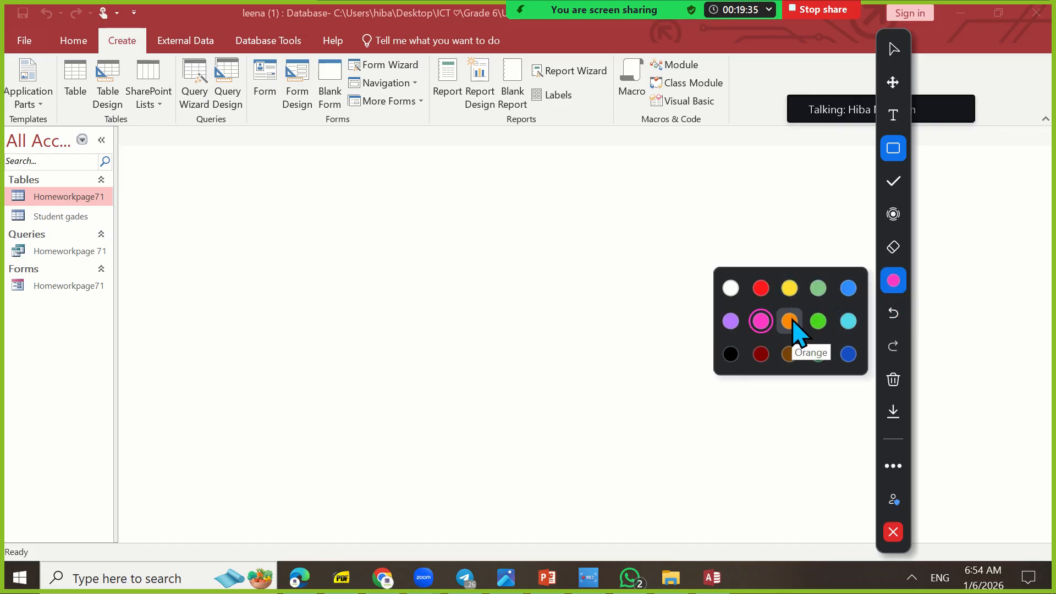
pyautogui.click(818, 321)
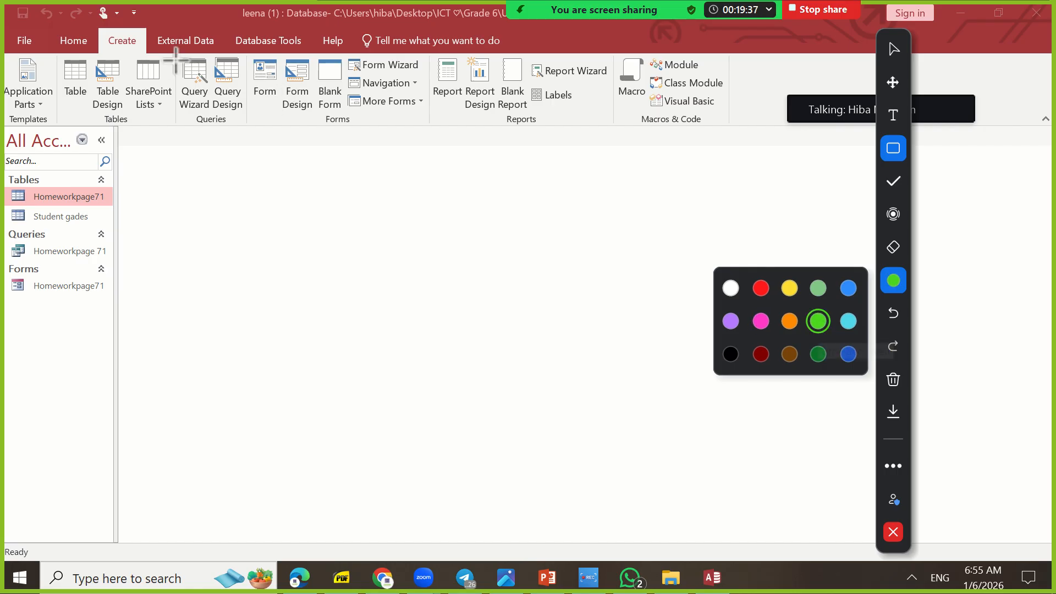
pyautogui.moveTo(97, 25); pyautogui.dragTo(150, 55)
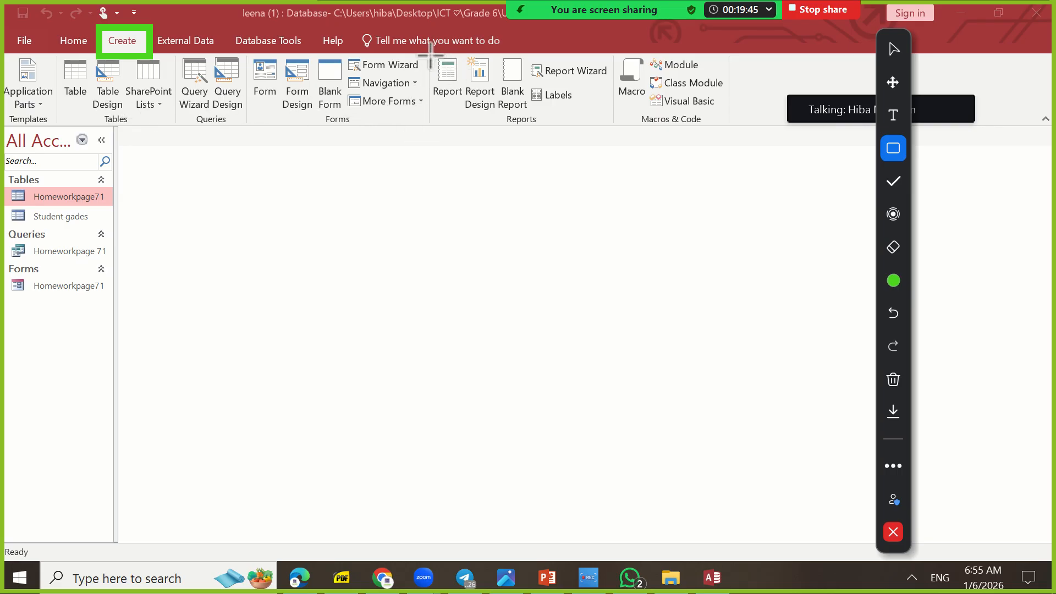
pyautogui.moveTo(425, 54); pyautogui.dragTo(471, 130)
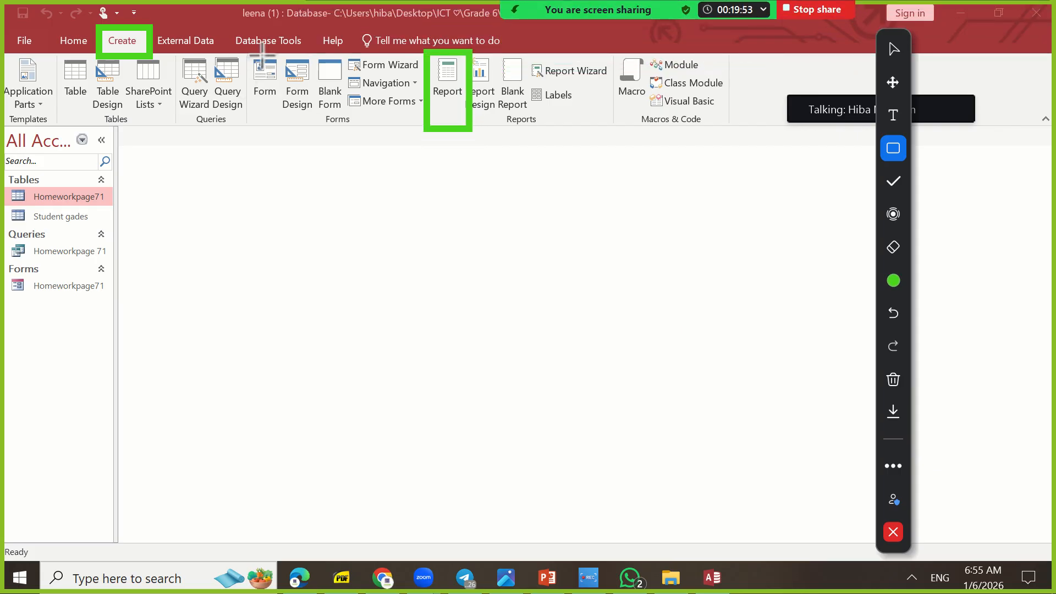
pyautogui.moveTo(177, 50)
pyautogui.mouseDown()
pyautogui.moveTo(231, 130)
pyautogui.moveTo(251, 129)
pyautogui.mouseUp()
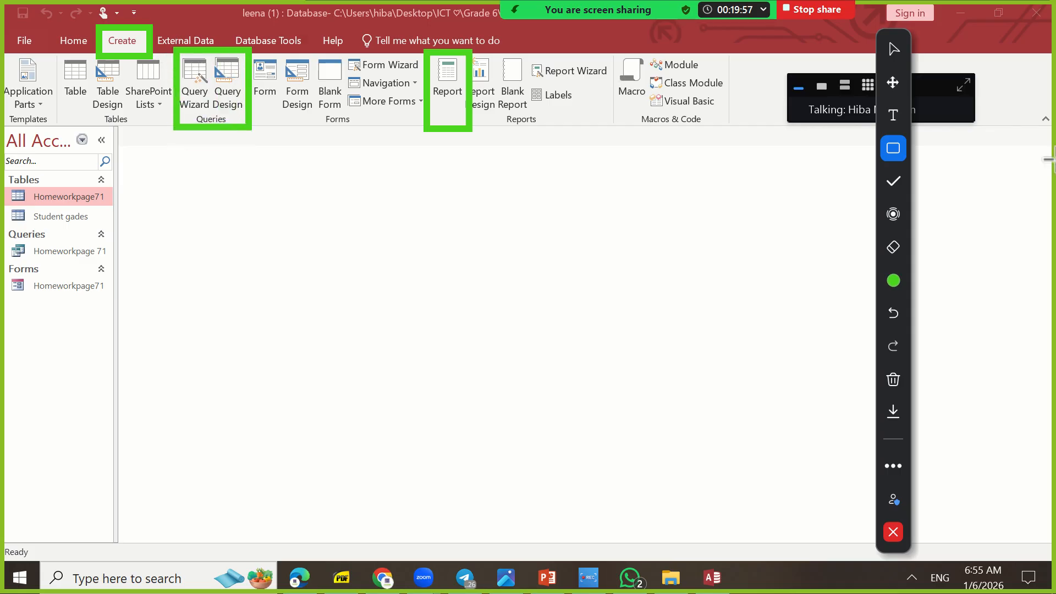
# Switch the annotation tool to the spotlight and start the Simple Query Wizard for the Homeworkpage71 table
pyautogui.click(894, 215)
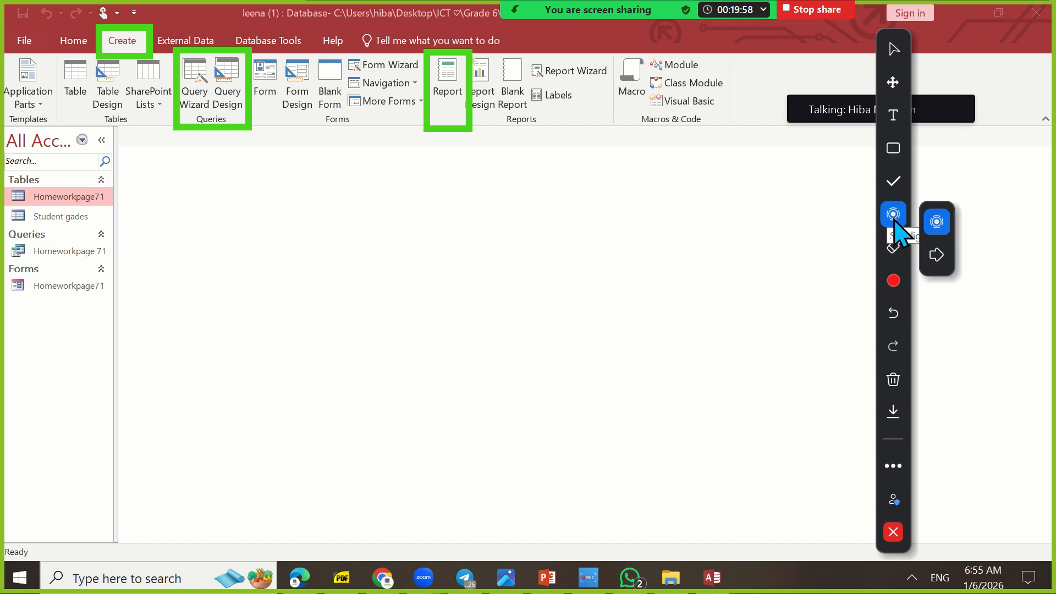
pyautogui.click(194, 77)
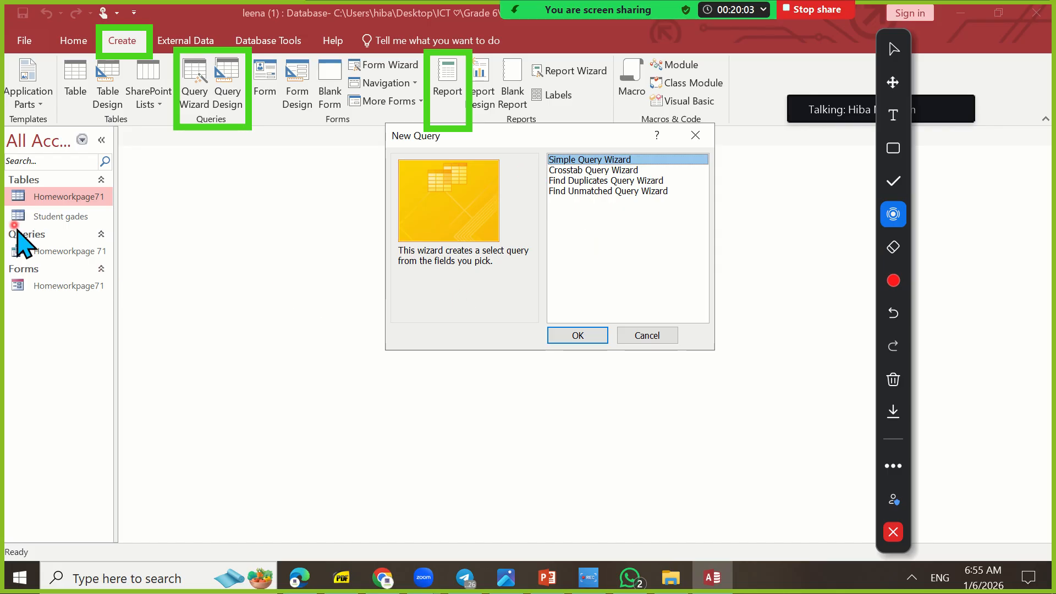
pyautogui.click(697, 136)
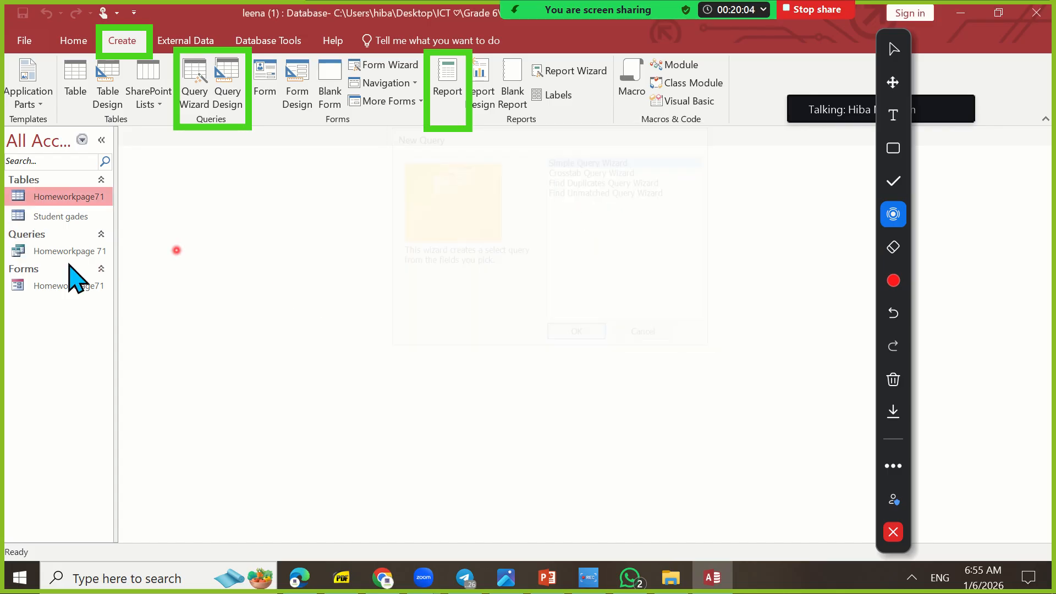
pyautogui.click(62, 217)
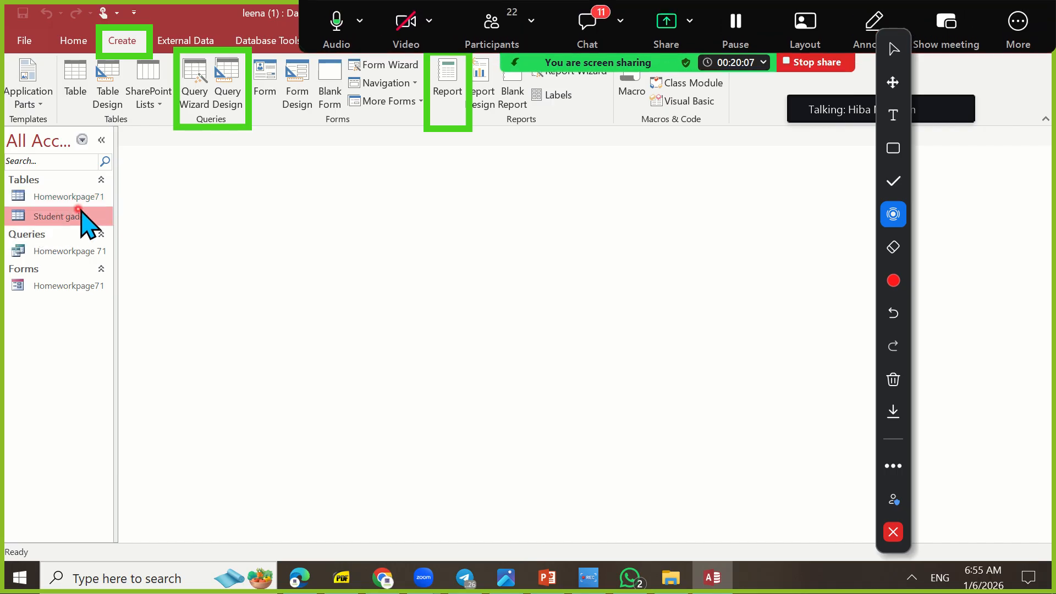
pyautogui.click(75, 197)
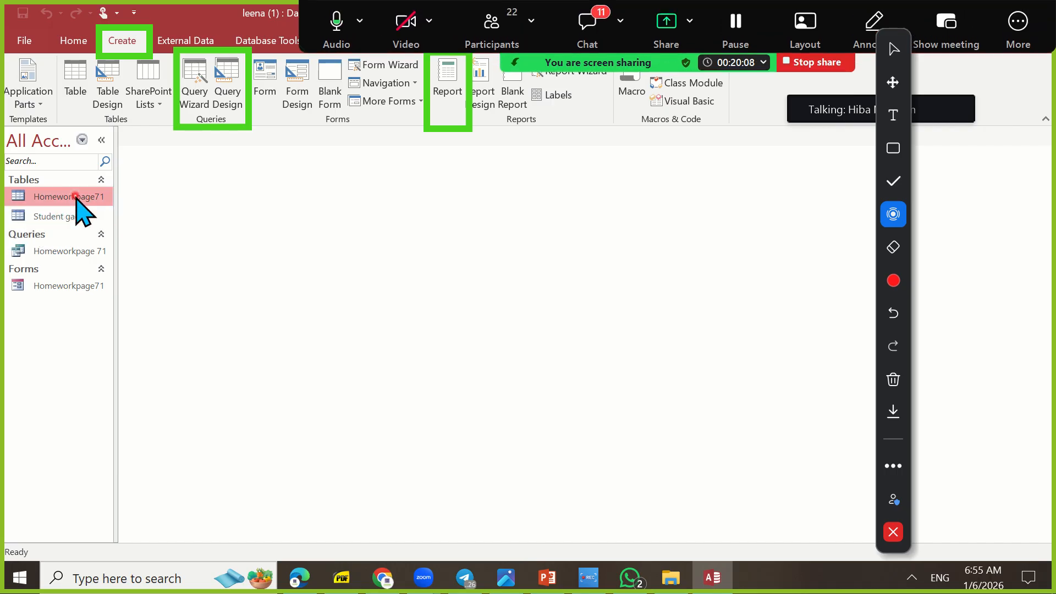
pyautogui.click(193, 88)
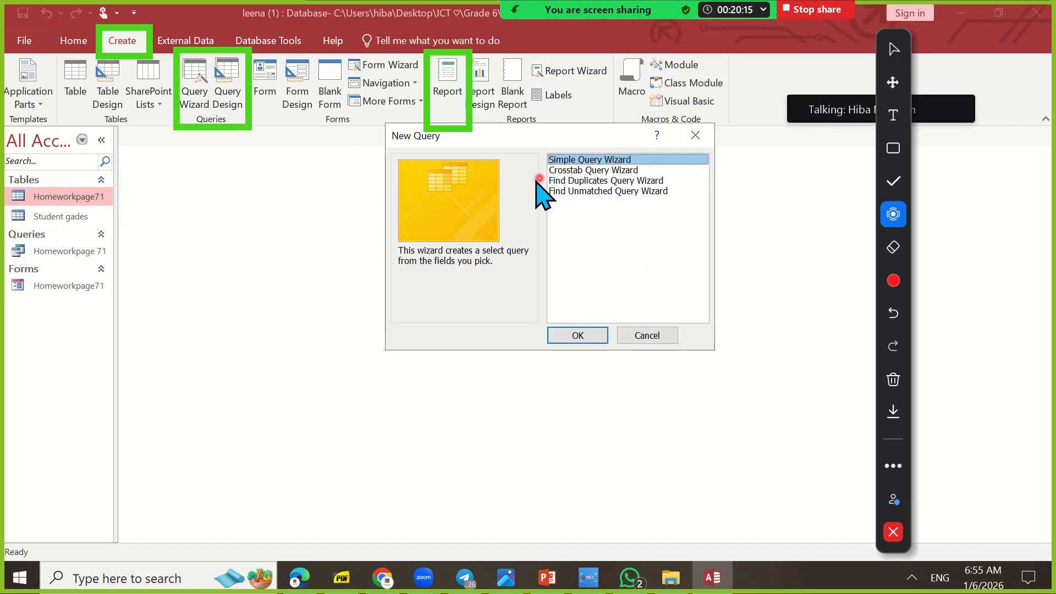
pyautogui.moveTo(528, 142); pyautogui.dragTo(541, 183)
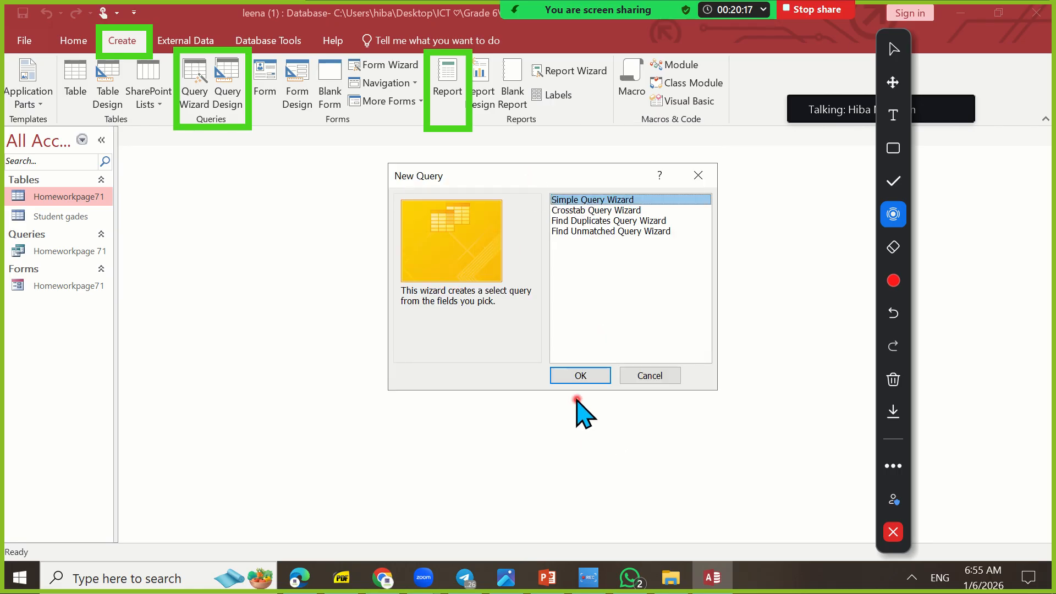
pyautogui.click(581, 377)
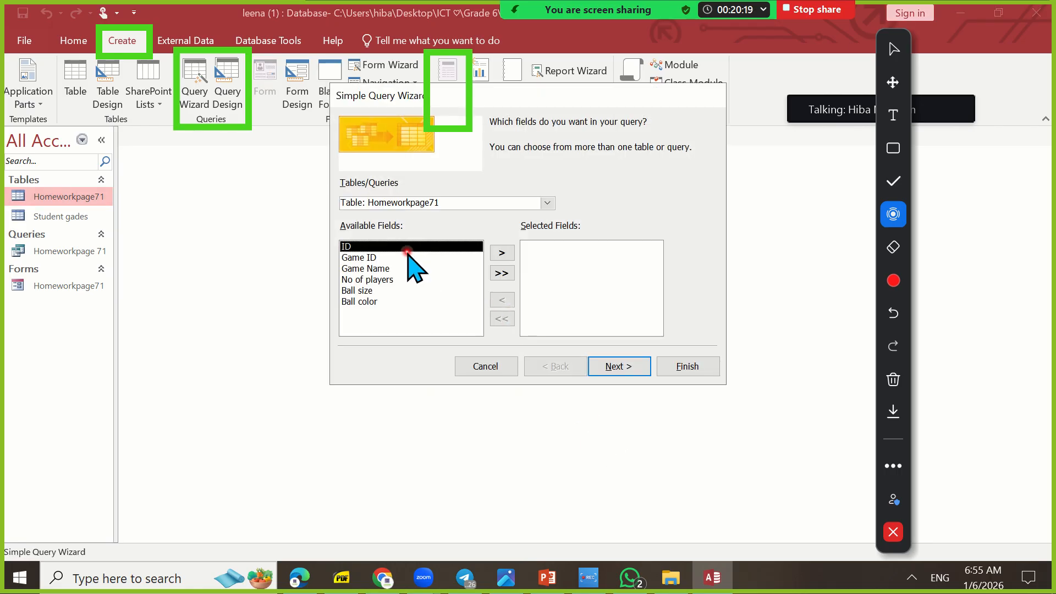
# Add all Homeworkpage71 fields, from ID through Ball color, to the query's selected fields
pyautogui.click(503, 273)
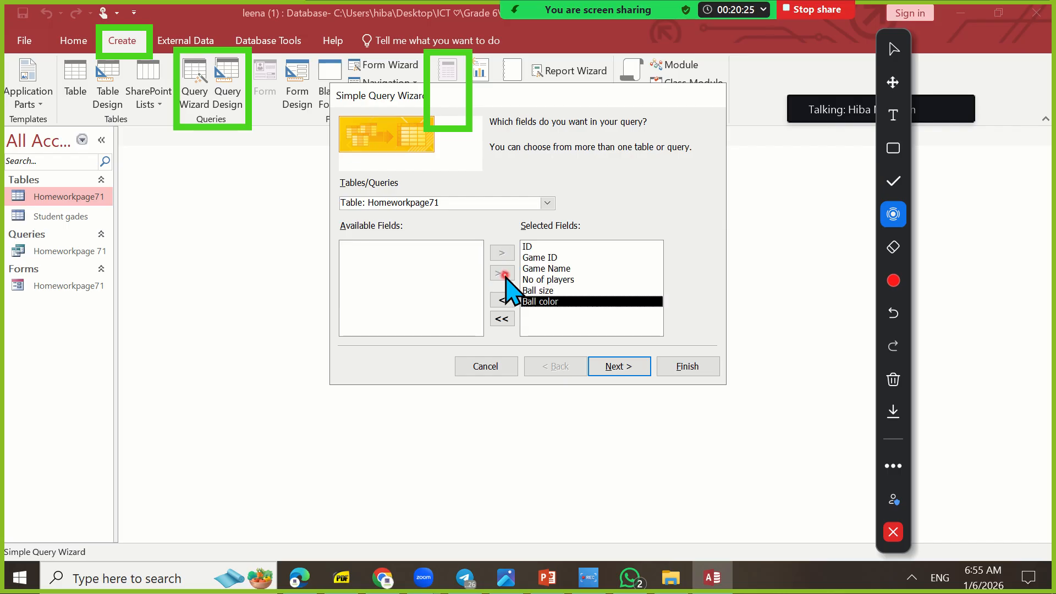
pyautogui.click(504, 319)
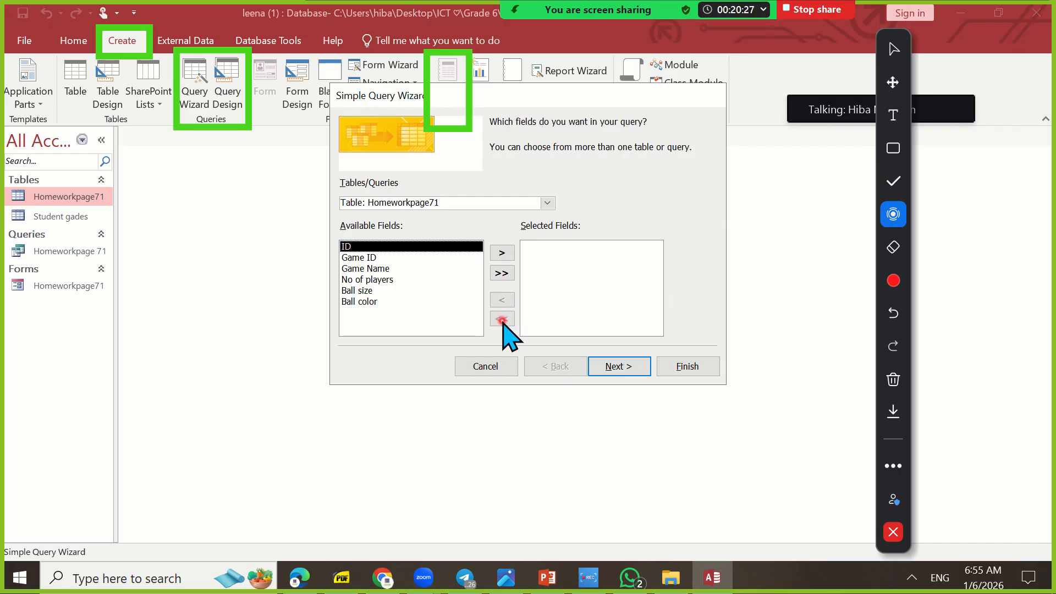
pyautogui.click(496, 252)
pyautogui.click(497, 252)
pyautogui.click(498, 253)
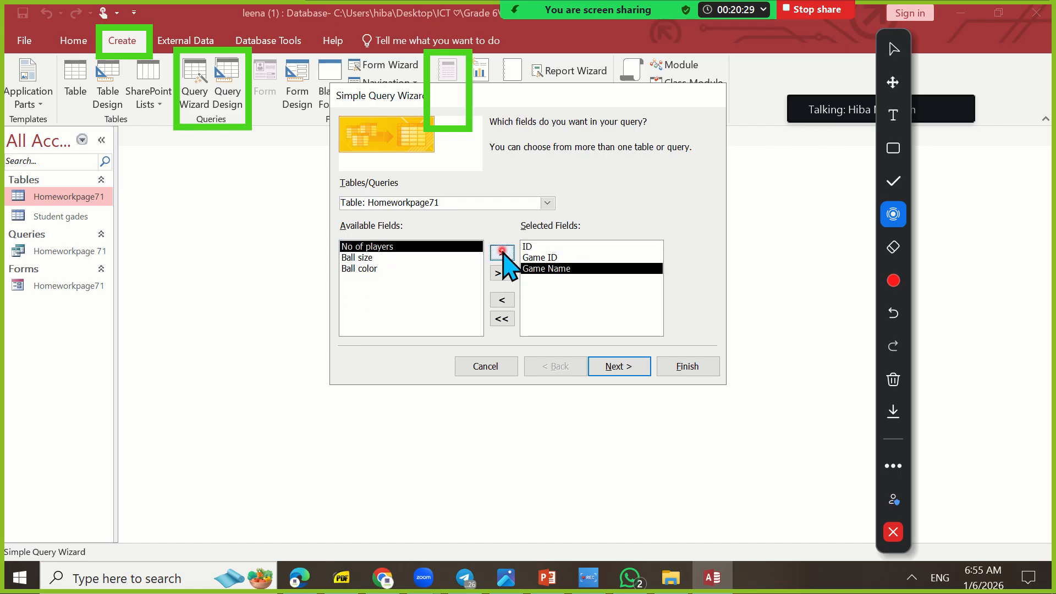
pyautogui.click(500, 253)
pyautogui.click(501, 252)
pyautogui.click(502, 253)
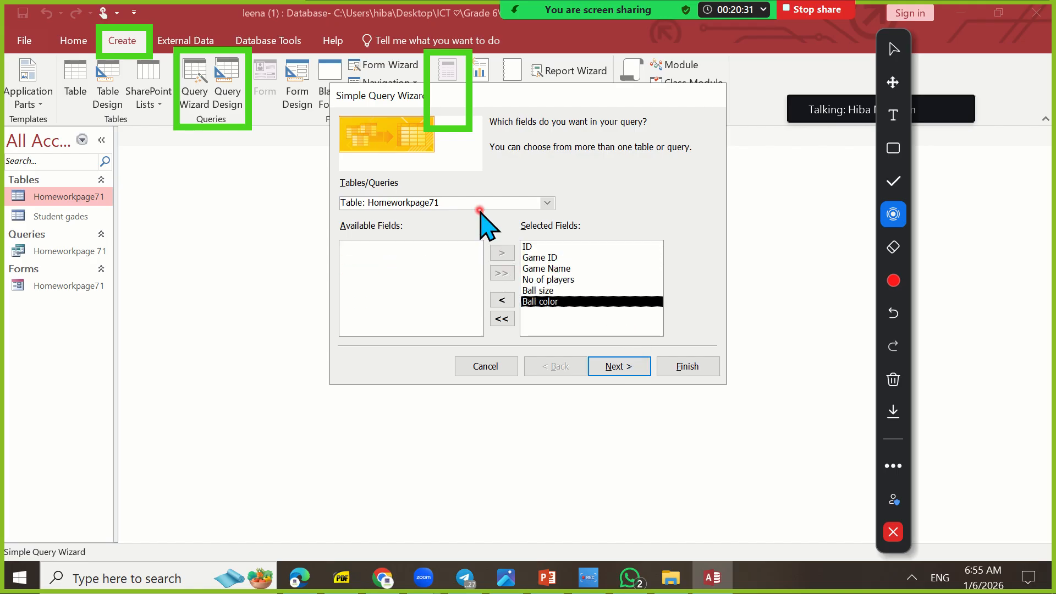
pyautogui.click(547, 202)
pyautogui.click(547, 203)
pyautogui.click(547, 202)
pyautogui.click(547, 202)
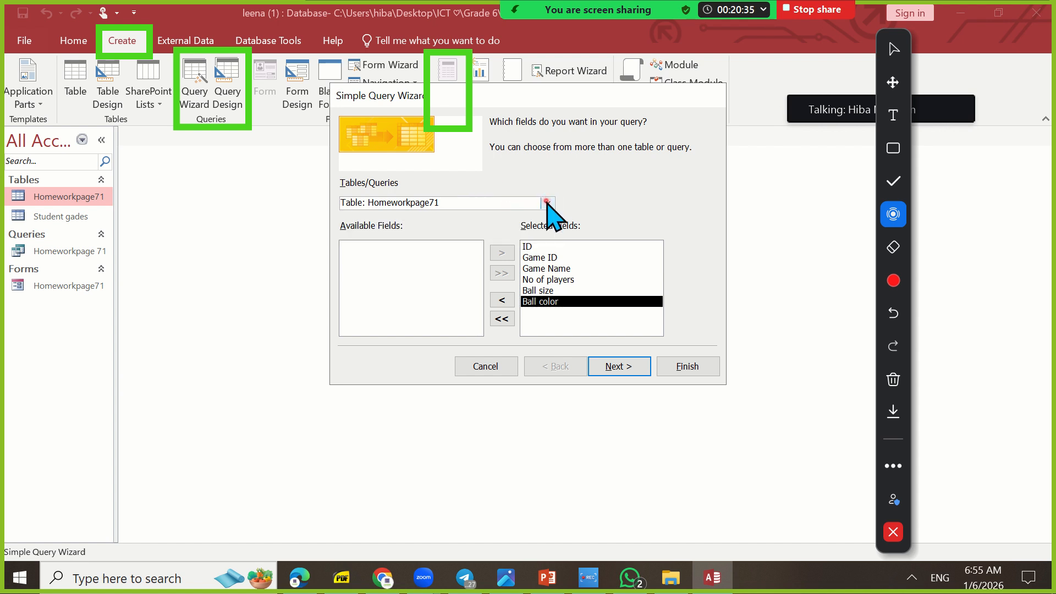
# Keep the Detail query type, title the query Homeworkpage71 Query 2 and finish it, opening it to view information
pyautogui.click(621, 367)
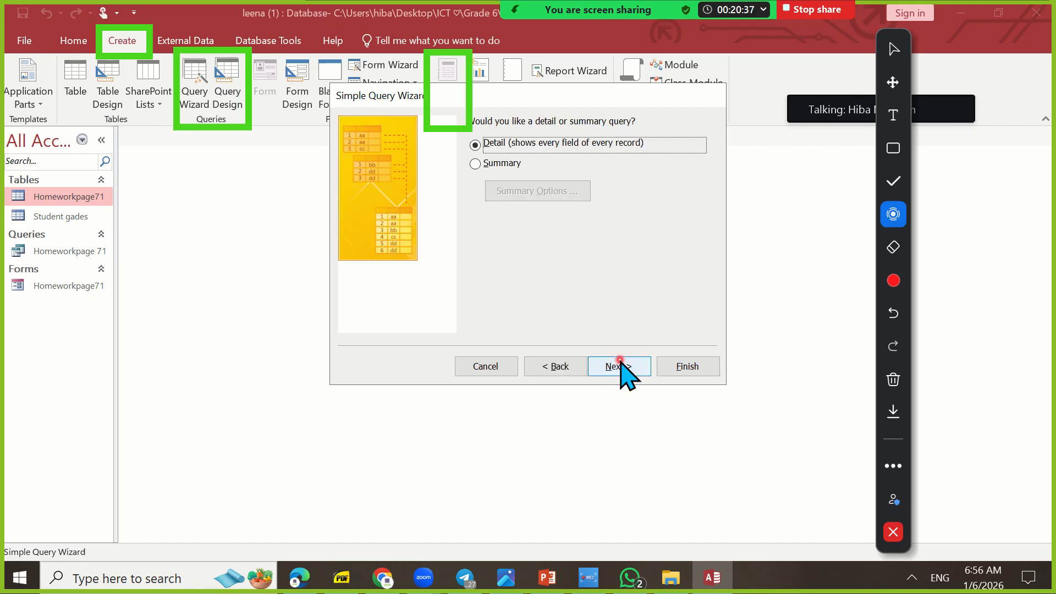
pyautogui.click(618, 368)
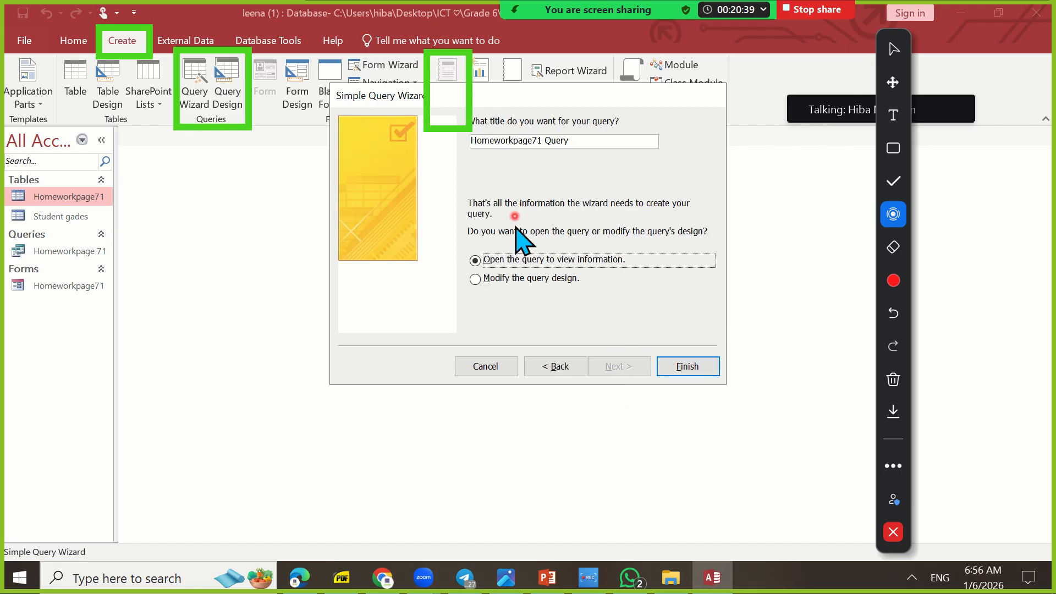
pyautogui.moveTo(605, 104); pyautogui.dragTo(609, 146)
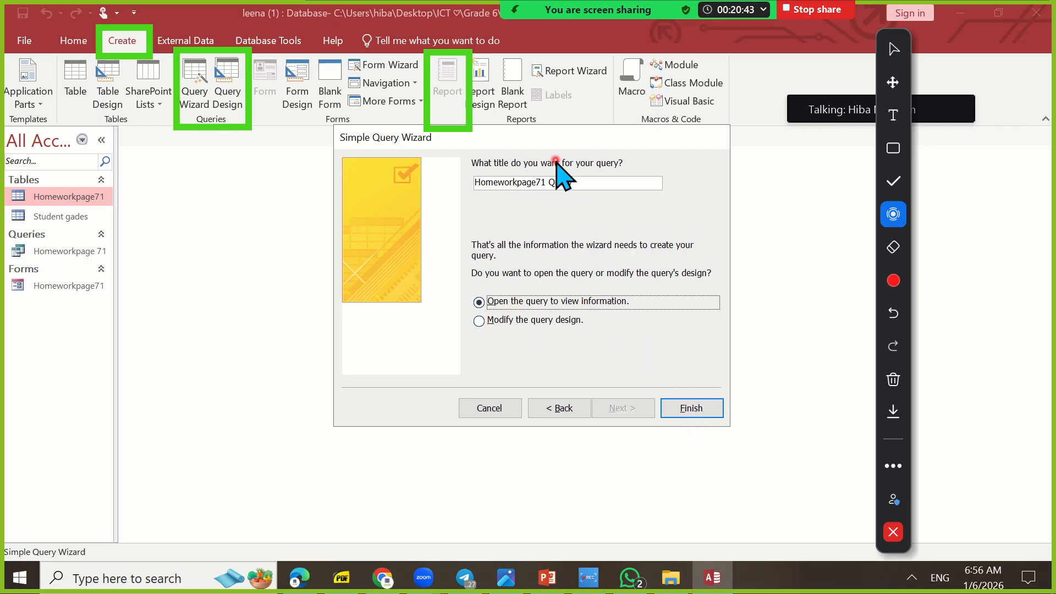
pyautogui.click(578, 182)
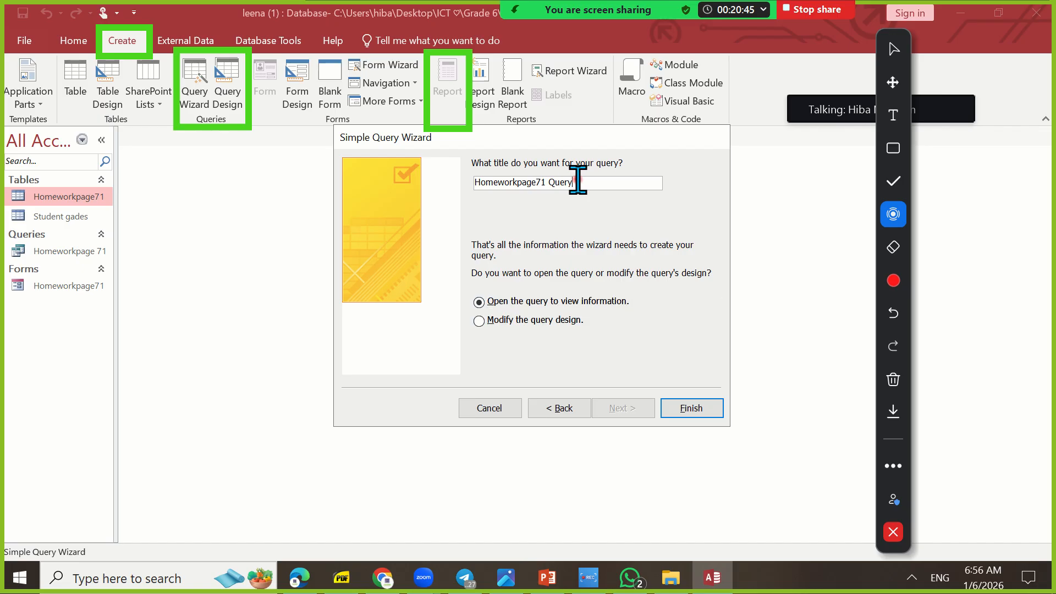
pyautogui.write('2')
pyautogui.click(698, 410)
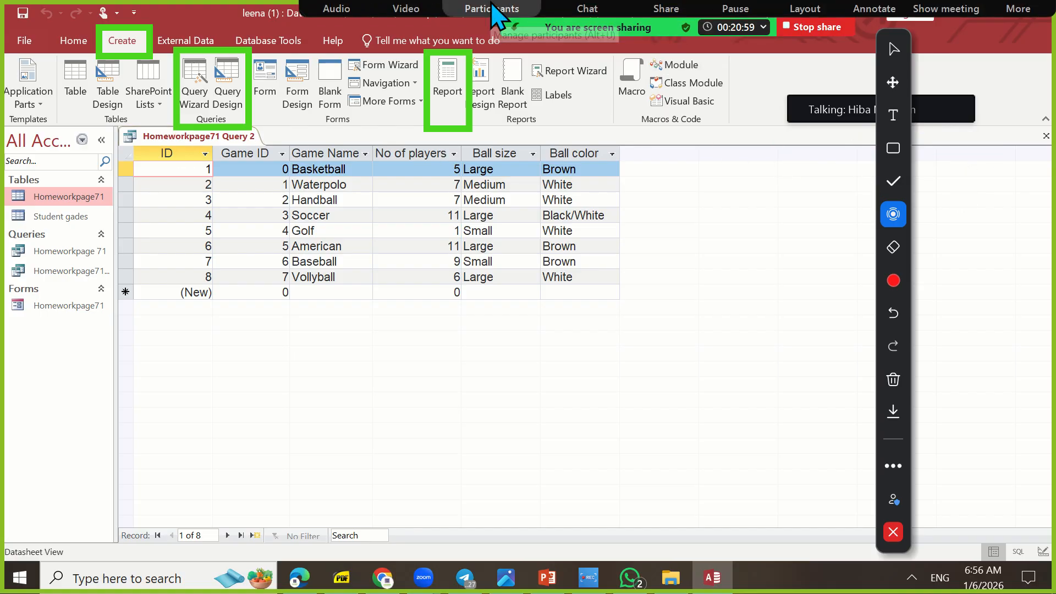
# Open the Zoom meeting chat and read the unread private messages from two participants
pyautogui.click(592, 11)
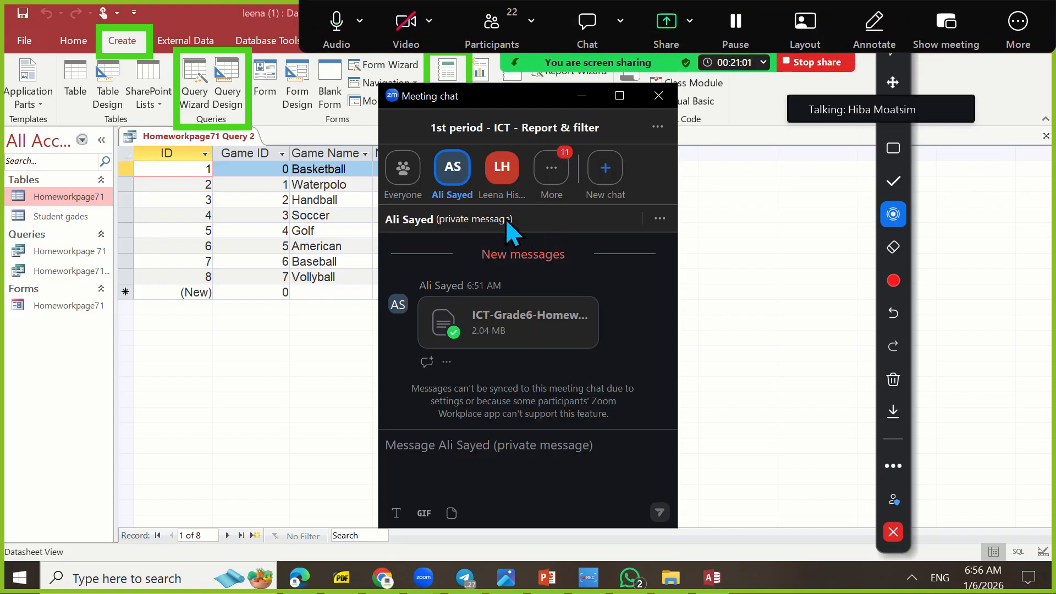
pyautogui.click(561, 161)
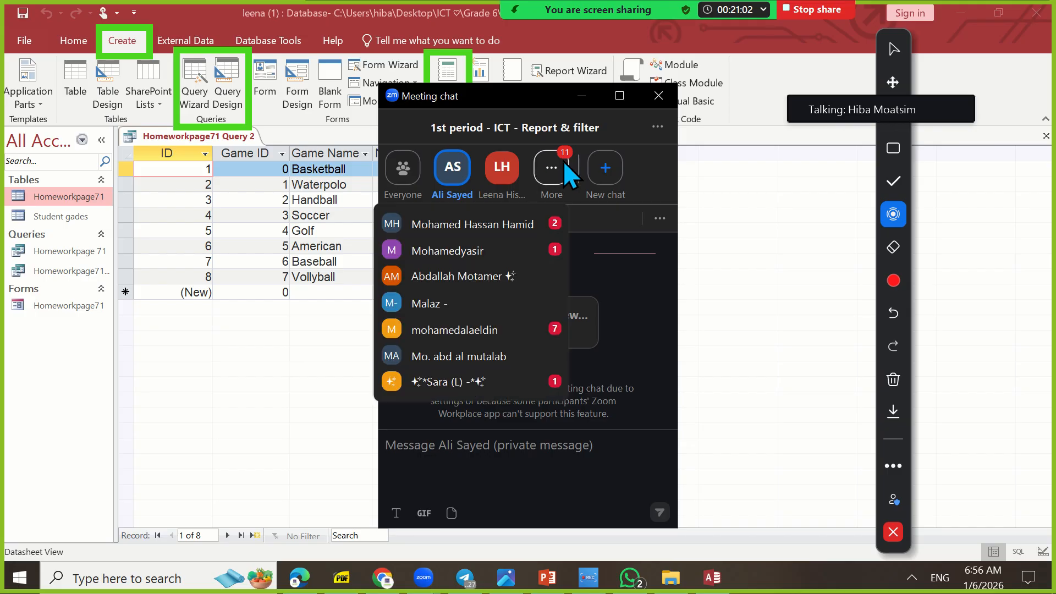
pyautogui.click(531, 225)
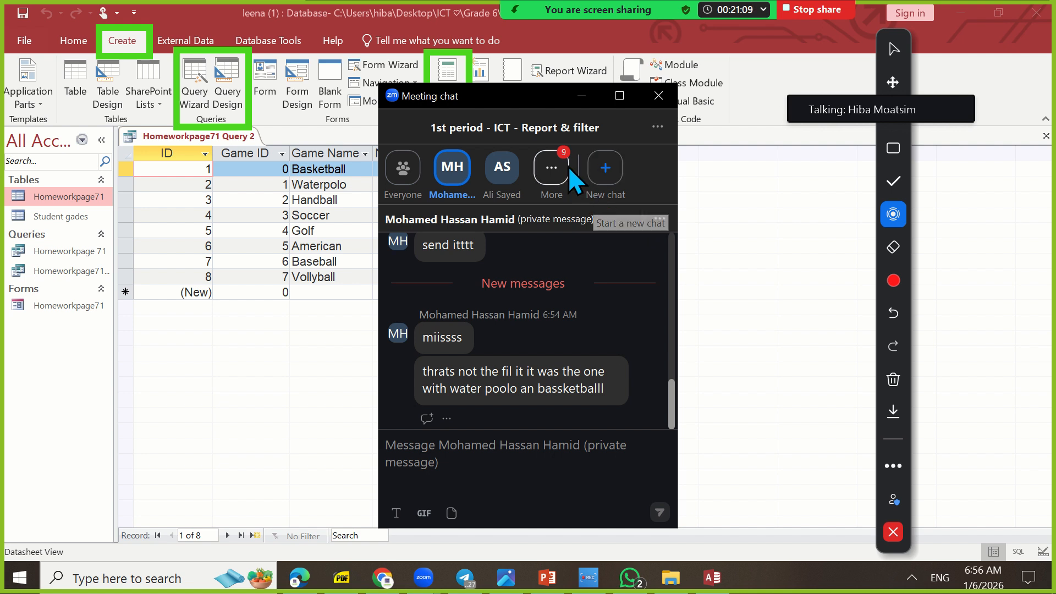
pyautogui.click(554, 160)
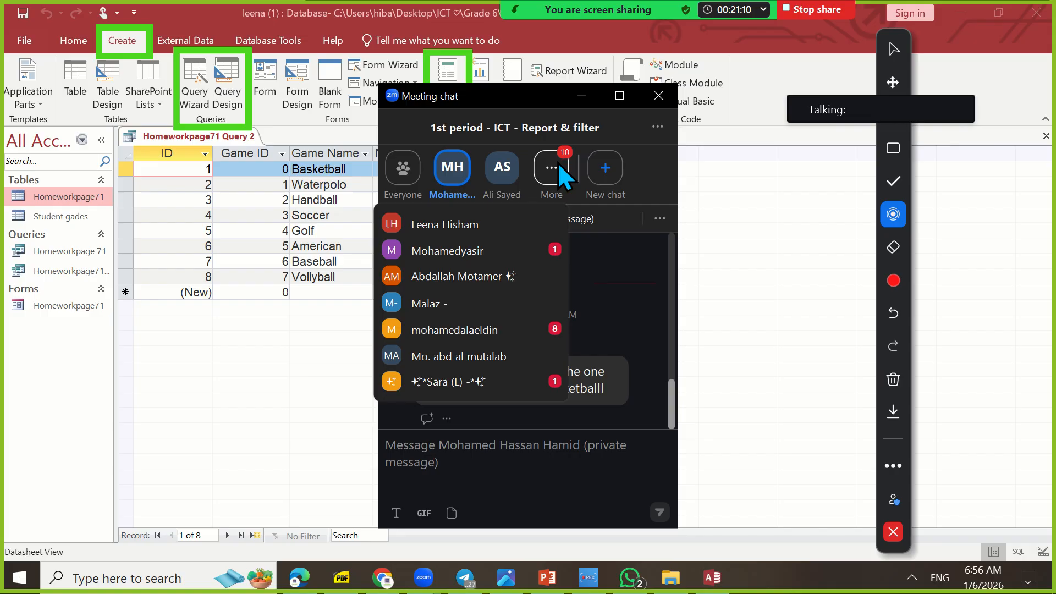
pyautogui.click(536, 254)
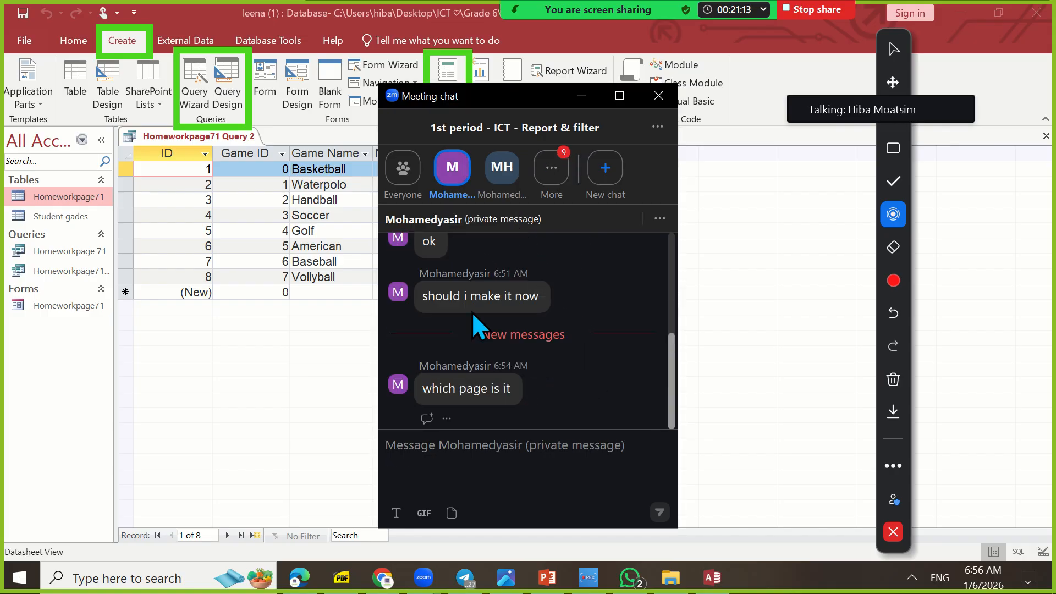
# Read the unread private messages from two more participants and close the meeting chat
pyautogui.click(547, 168)
pyautogui.click(539, 332)
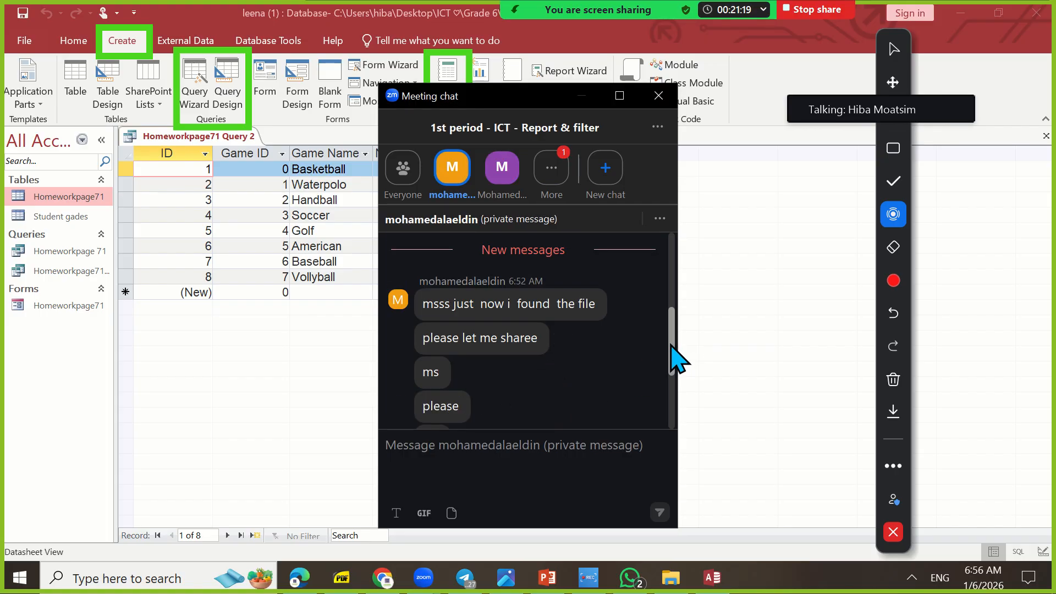
pyautogui.moveTo(671, 346); pyautogui.dragTo(675, 414)
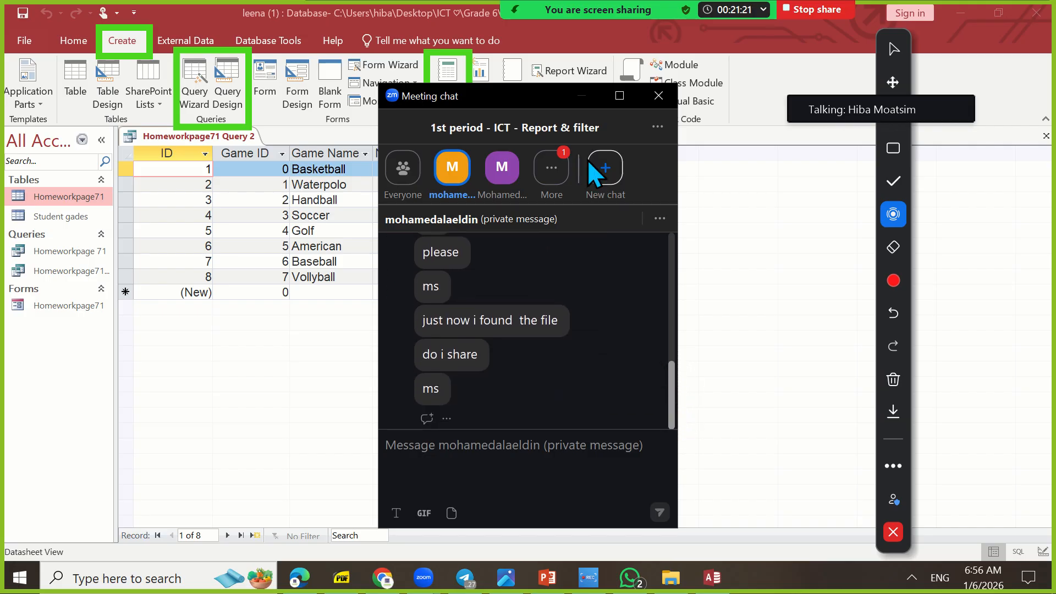
pyautogui.click(547, 168)
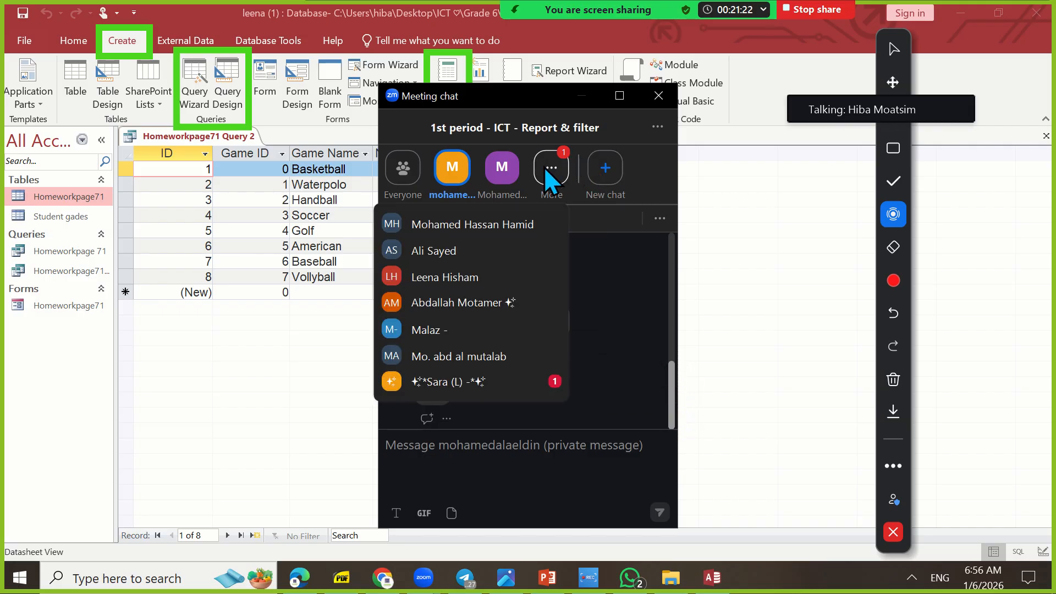
pyautogui.click(529, 373)
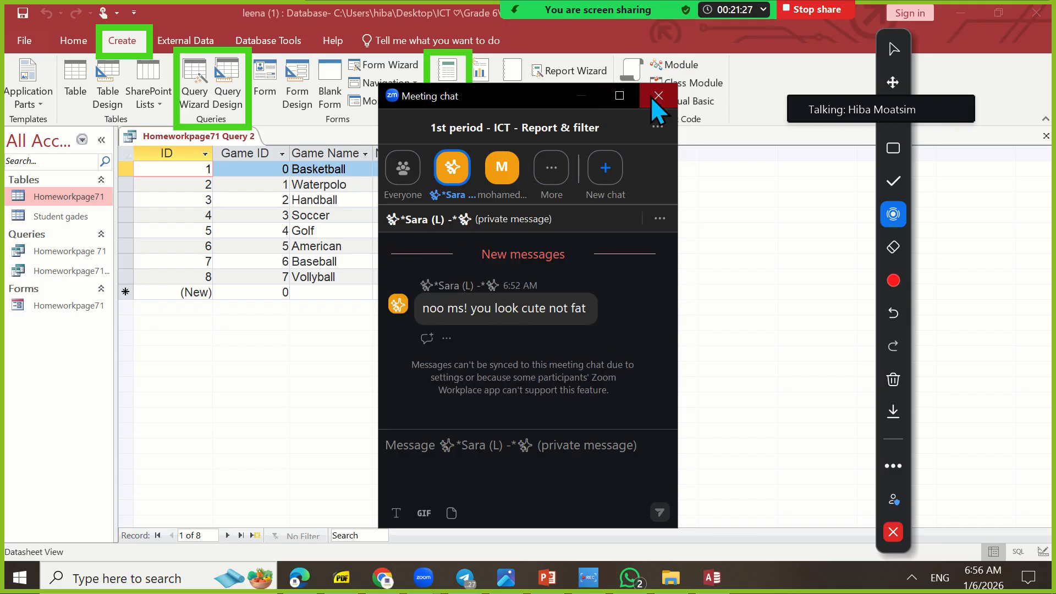
pyautogui.click(671, 99)
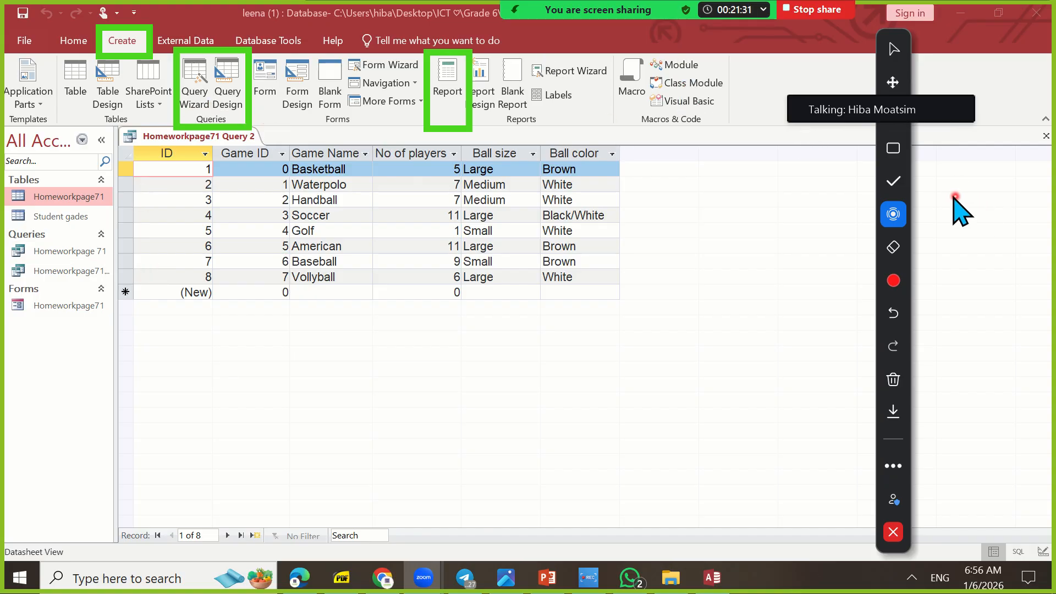
# Erase the green box around the query tools and add the text labels 1 near Create and 2 near Report
pyautogui.click(893, 247)
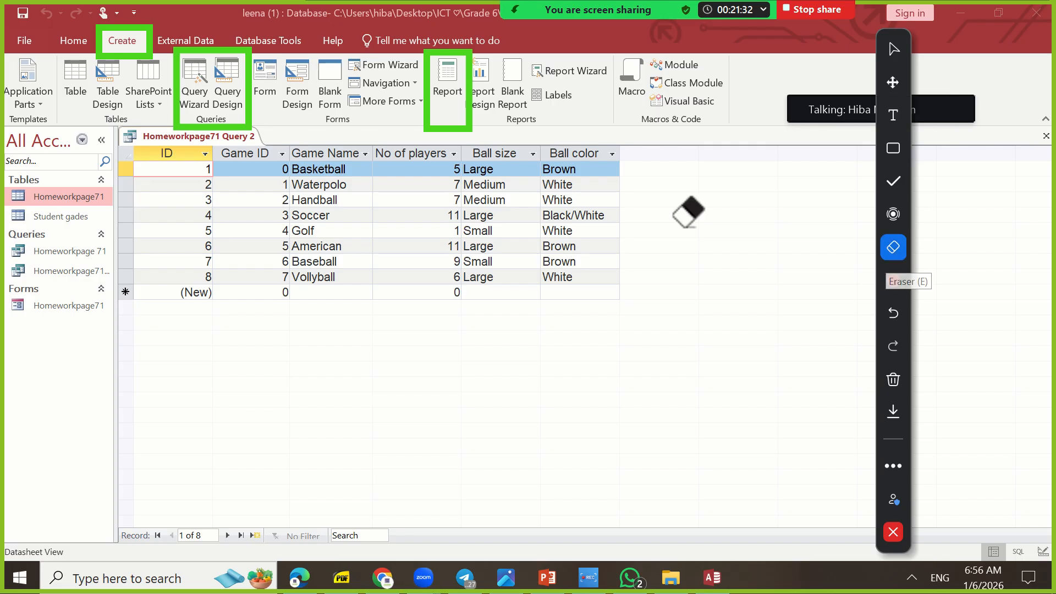
pyautogui.click(236, 55)
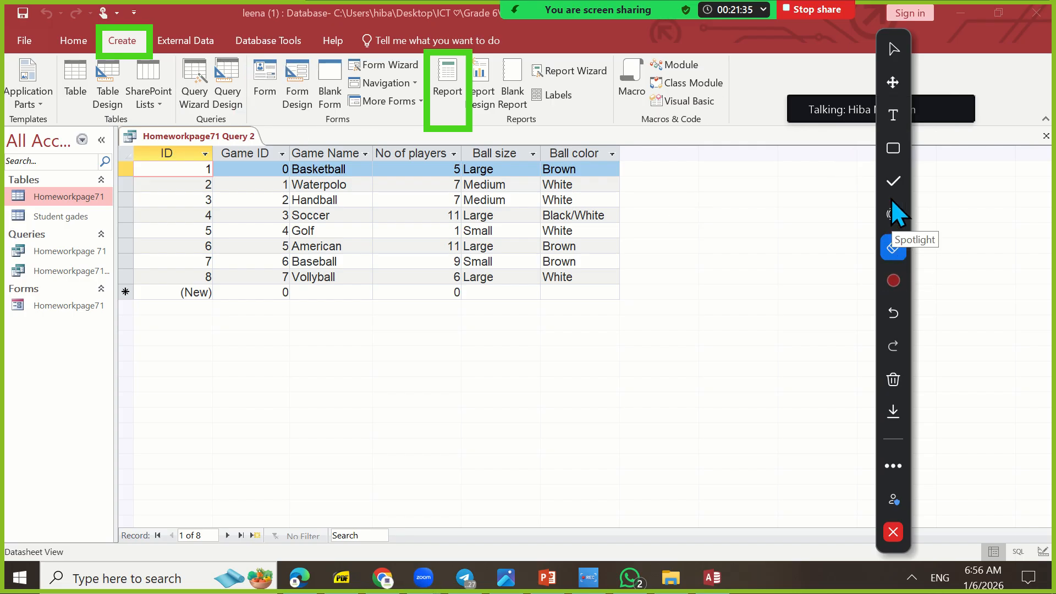
pyautogui.click(893, 114)
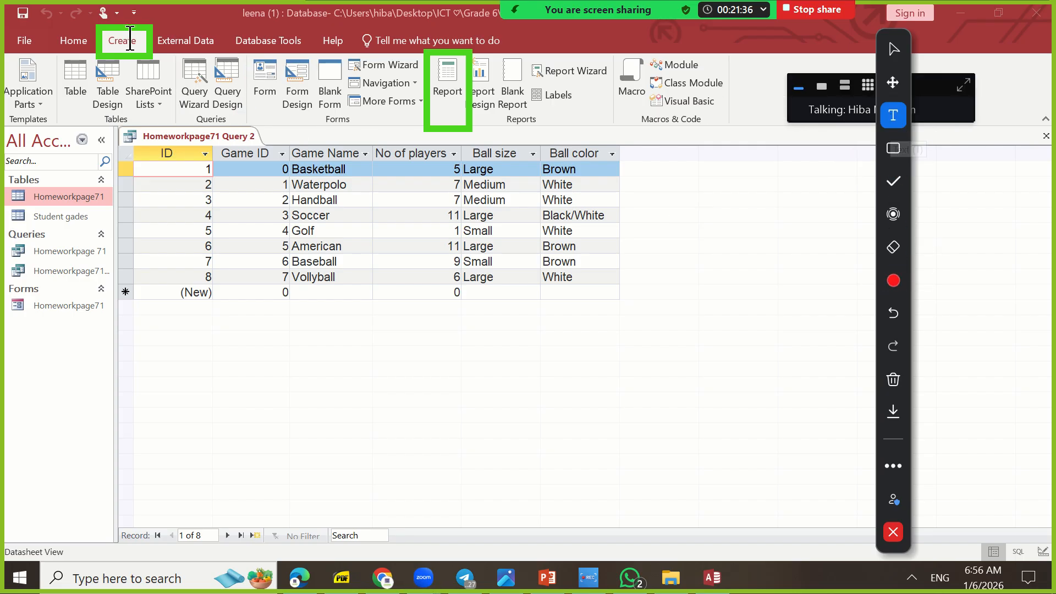
pyautogui.click(106, 77)
pyautogui.write('1')
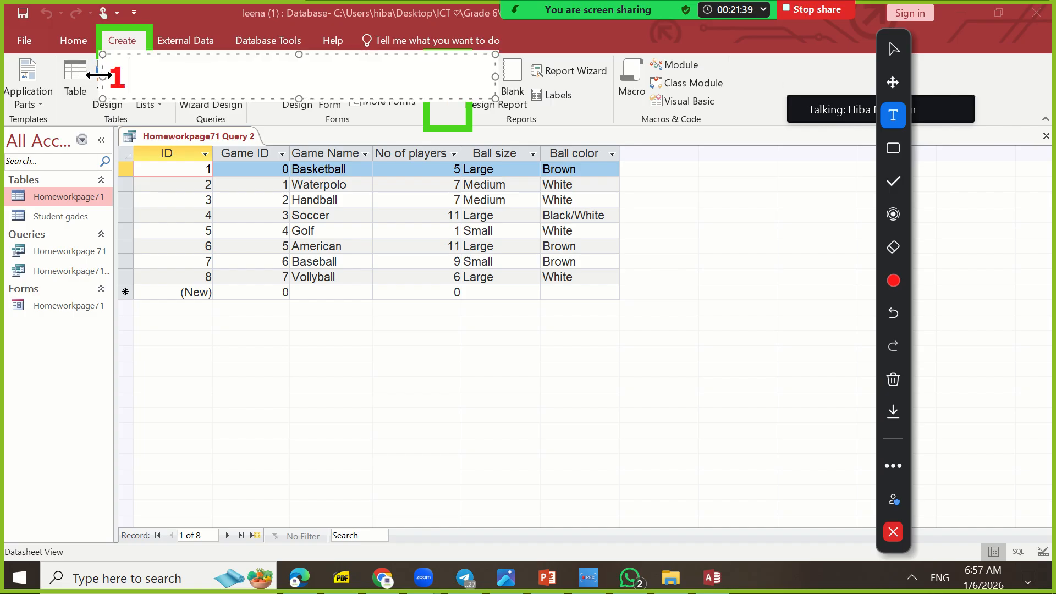
pyautogui.click(489, 122)
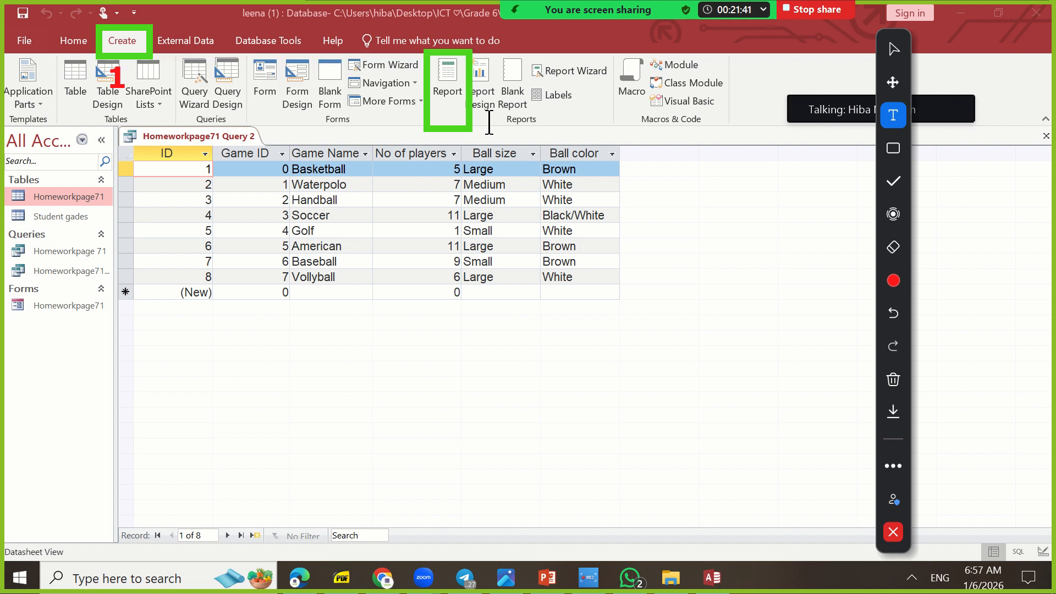
pyautogui.click(486, 115)
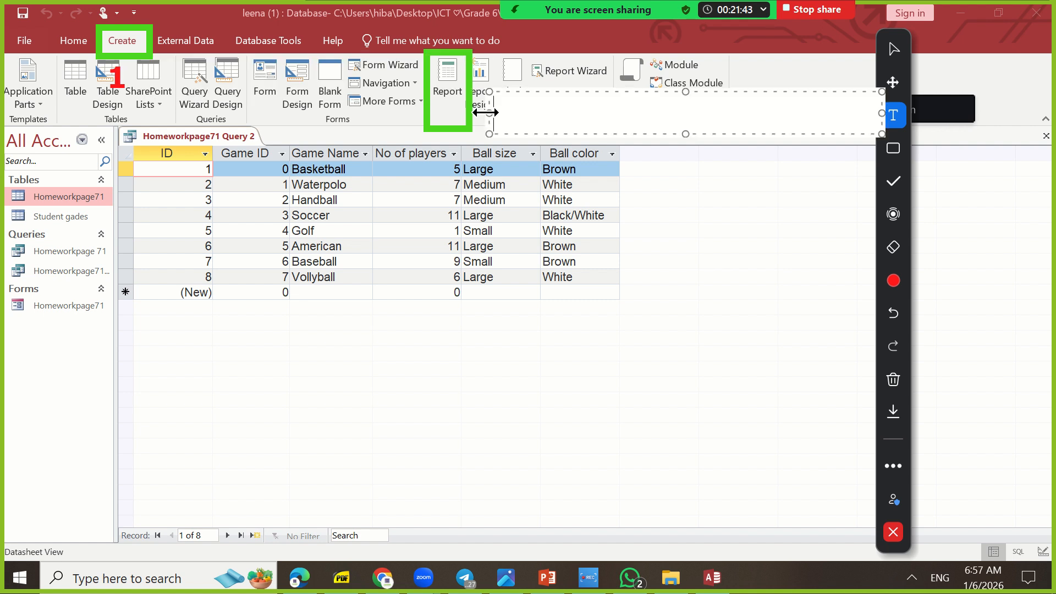
pyautogui.write('2')
pyautogui.click(724, 264)
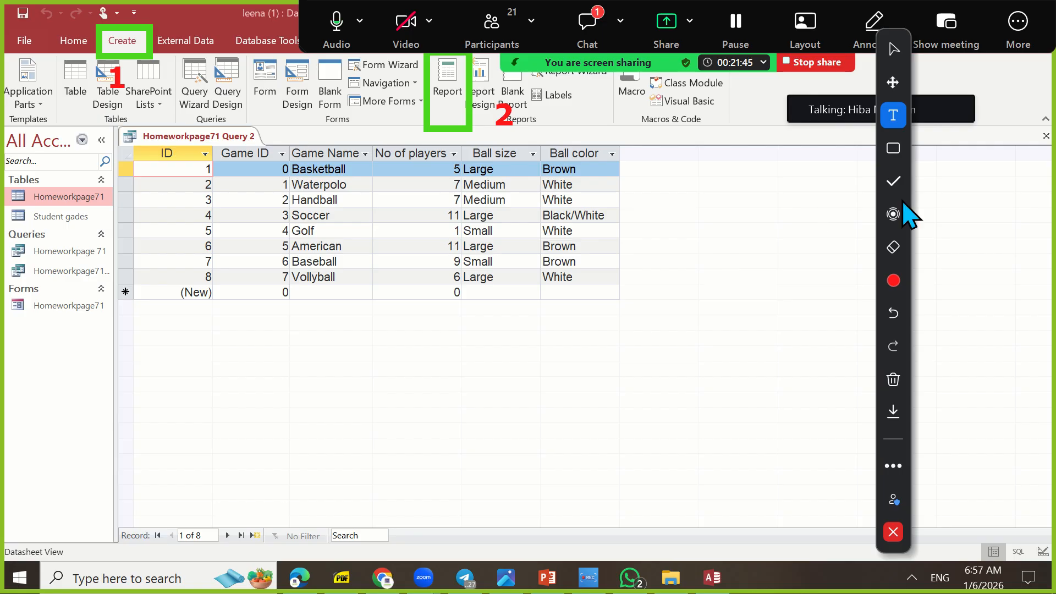
# Move label 2 into the green box around Report and label 1 into the box around Create
pyautogui.click(893, 82)
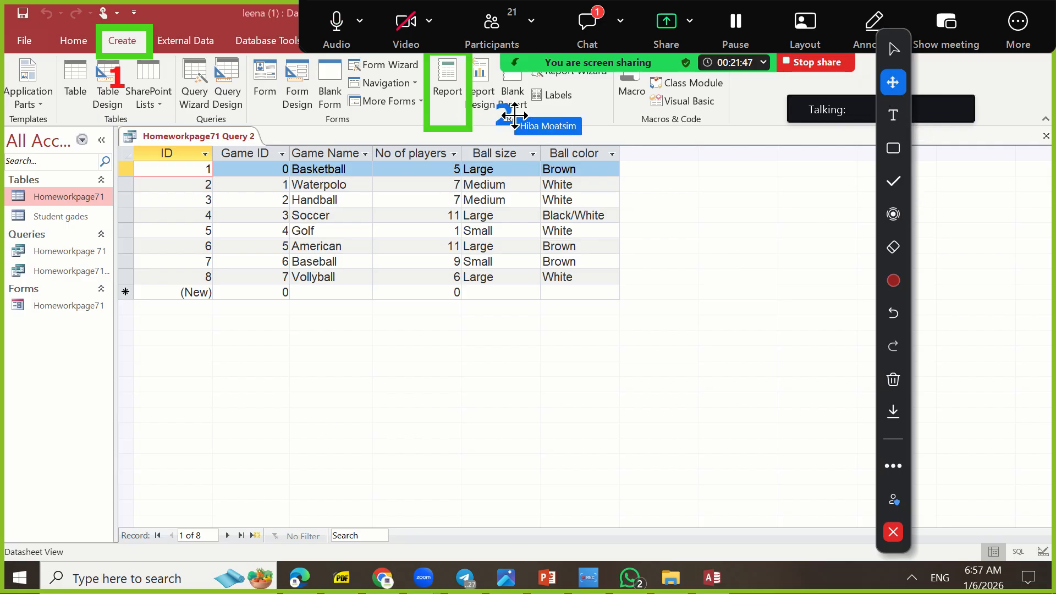
pyautogui.moveTo(515, 116); pyautogui.dragTo(461, 110)
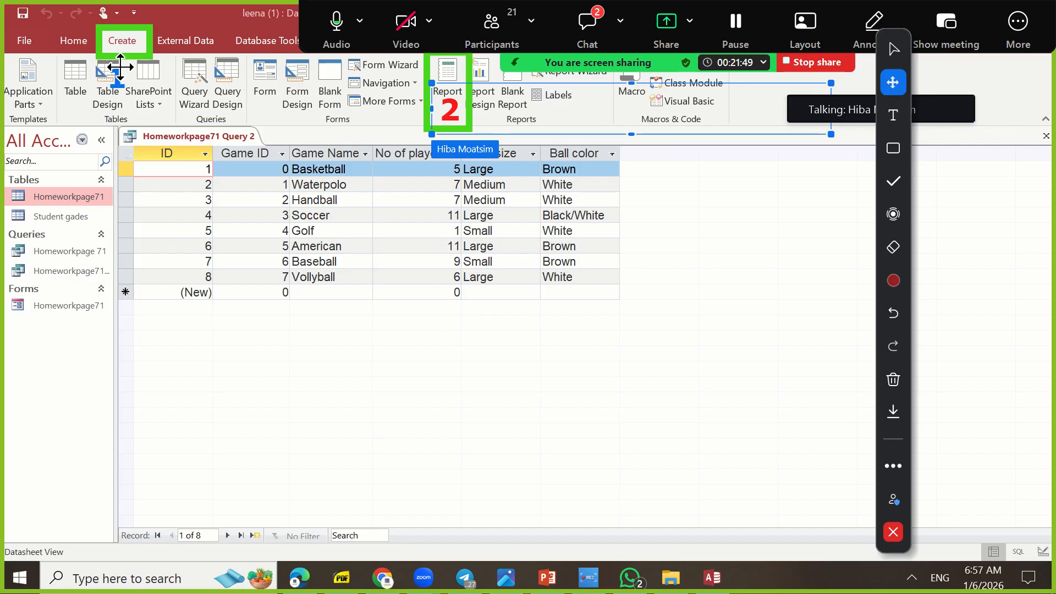
pyautogui.click(141, 40)
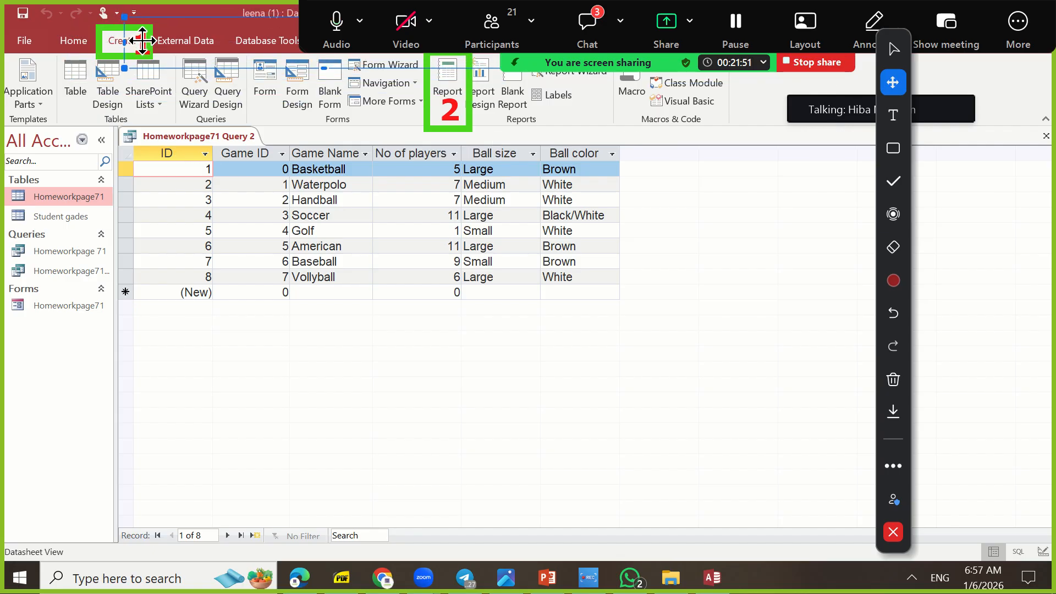
# Switch the annotation tool to the spotlight and close the open Homeworkpage71 Query 2 datasheet
pyautogui.click(893, 215)
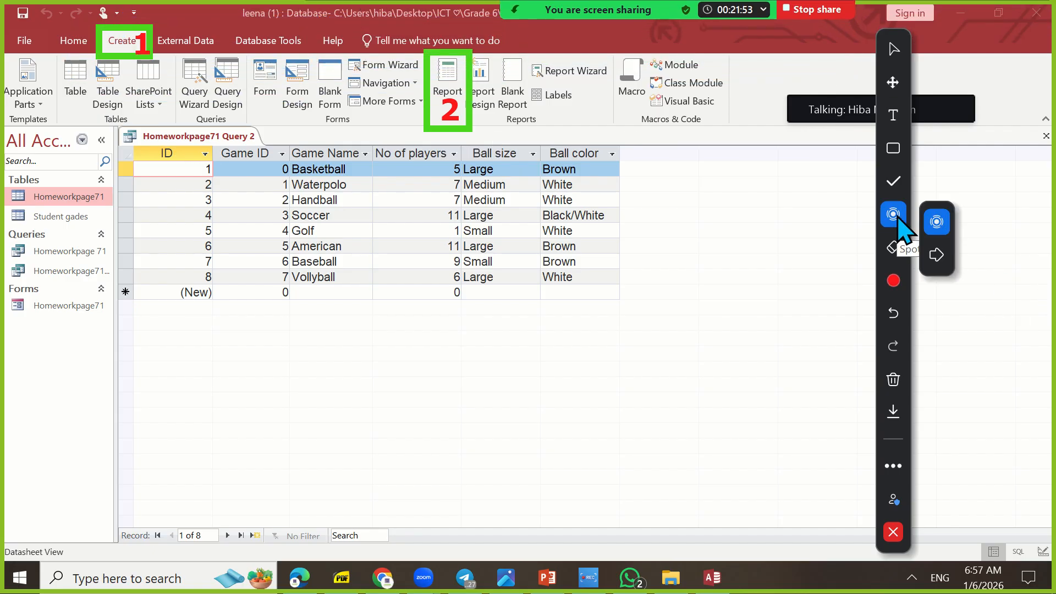
pyautogui.rightClick(219, 142)
pyautogui.click(252, 166)
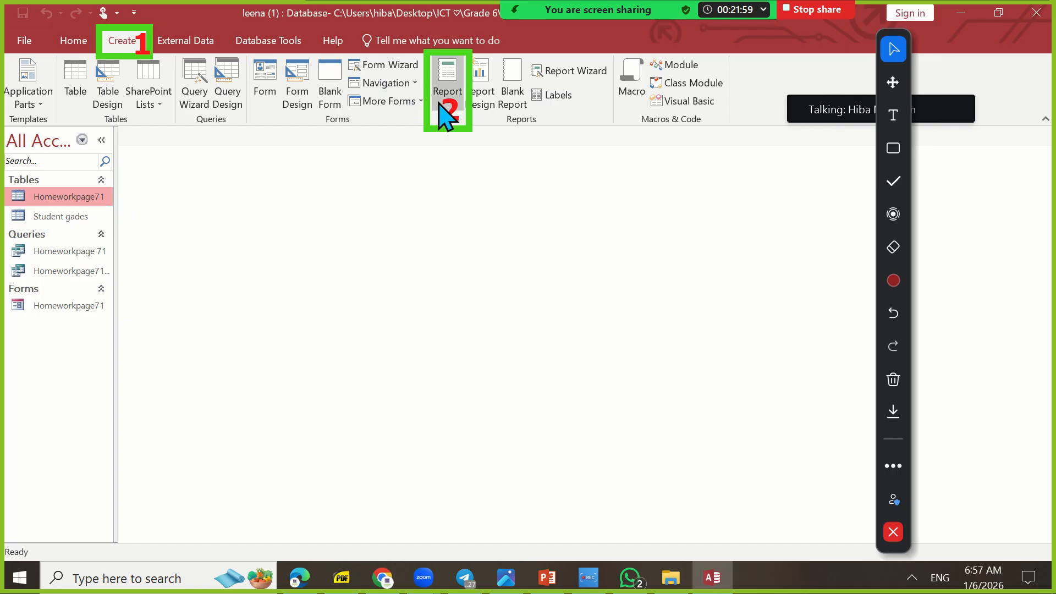
# Switch to the PDF textbook and show the enlarged "hands on!" sports table on page 71 in single-page view
pyautogui.click(342, 576)
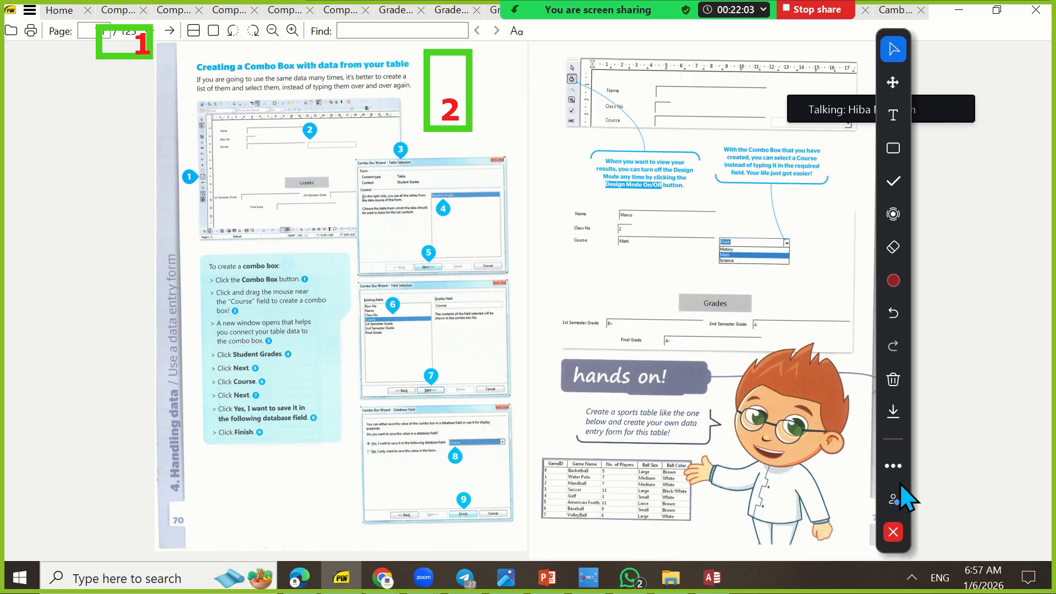
pyautogui.moveTo(908, 498); pyautogui.dragTo(1030, 498)
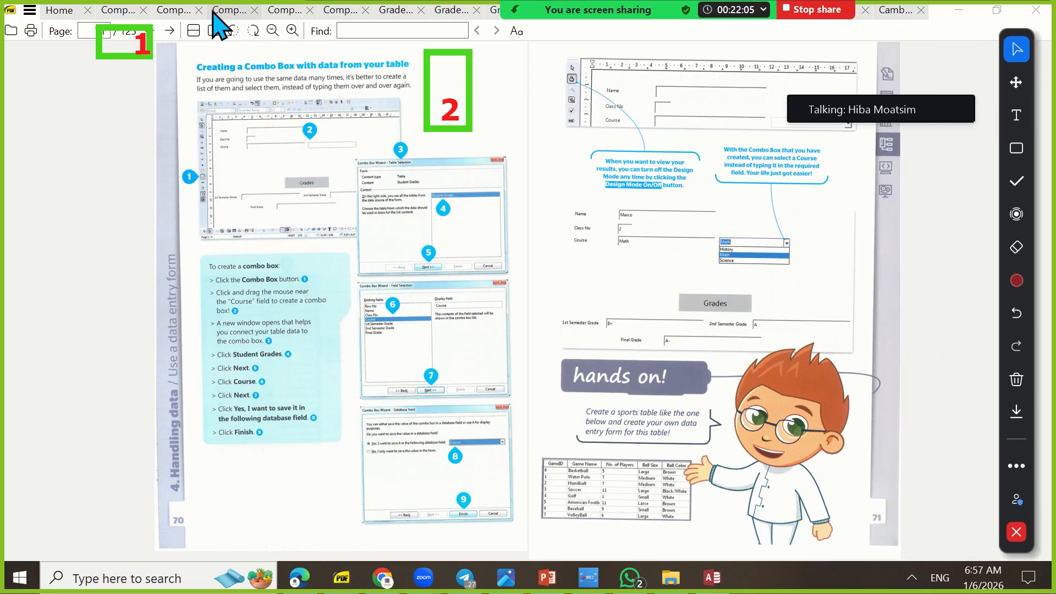
pyautogui.click(214, 31)
pyautogui.scroll(-3, 486, 319)
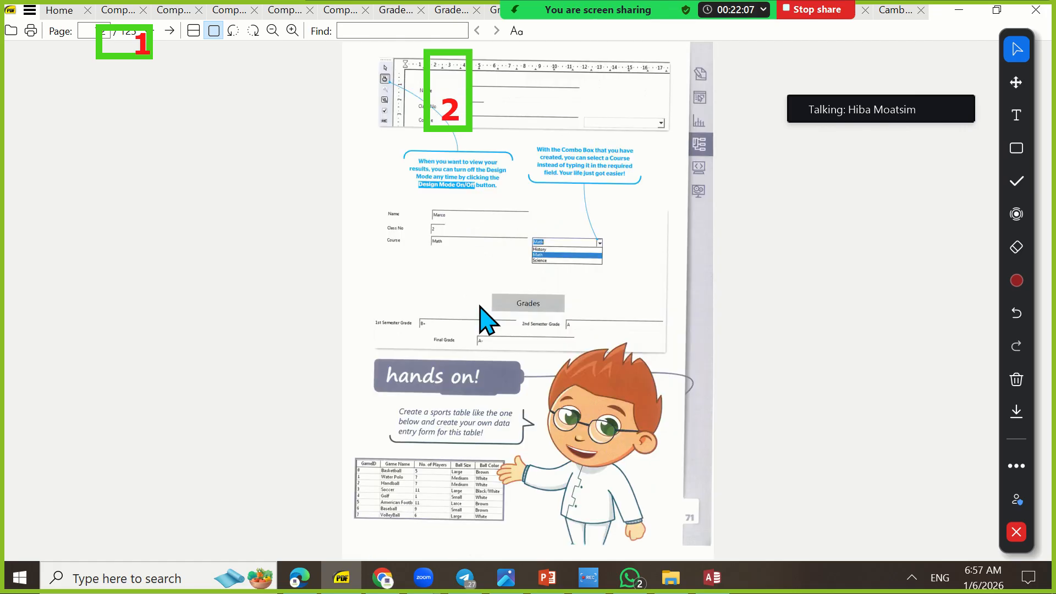
pyautogui.click(292, 31)
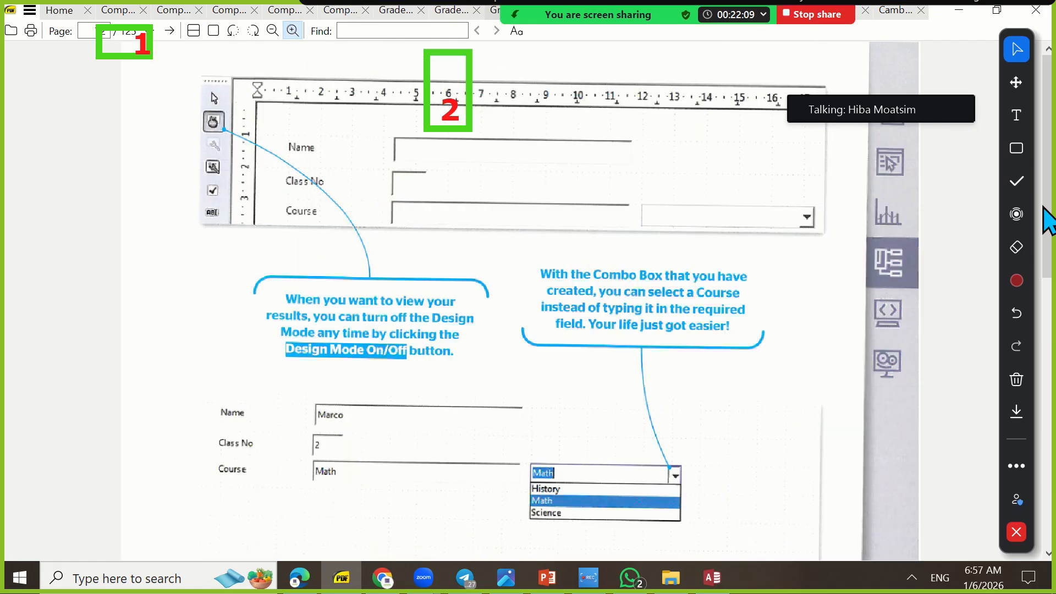
pyautogui.scroll(-10, 511, 434)
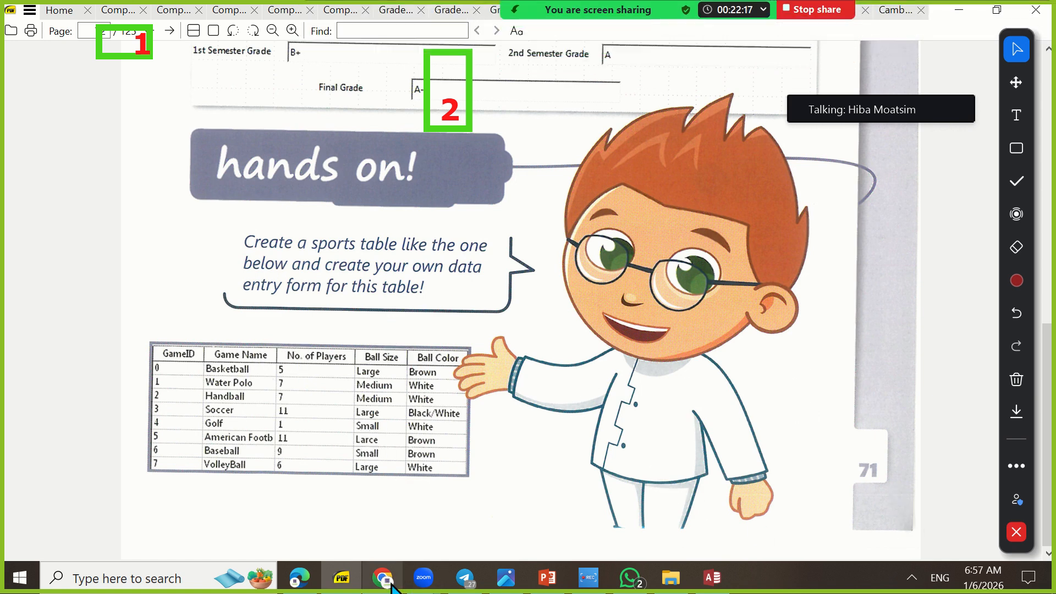
# Move the meeting controls aside, read the new private messages from two participants in the meeting chat and close it
pyautogui.moveTo(935, 16)
pyautogui.moveTo(929, 36); pyautogui.dragTo(641, 22)
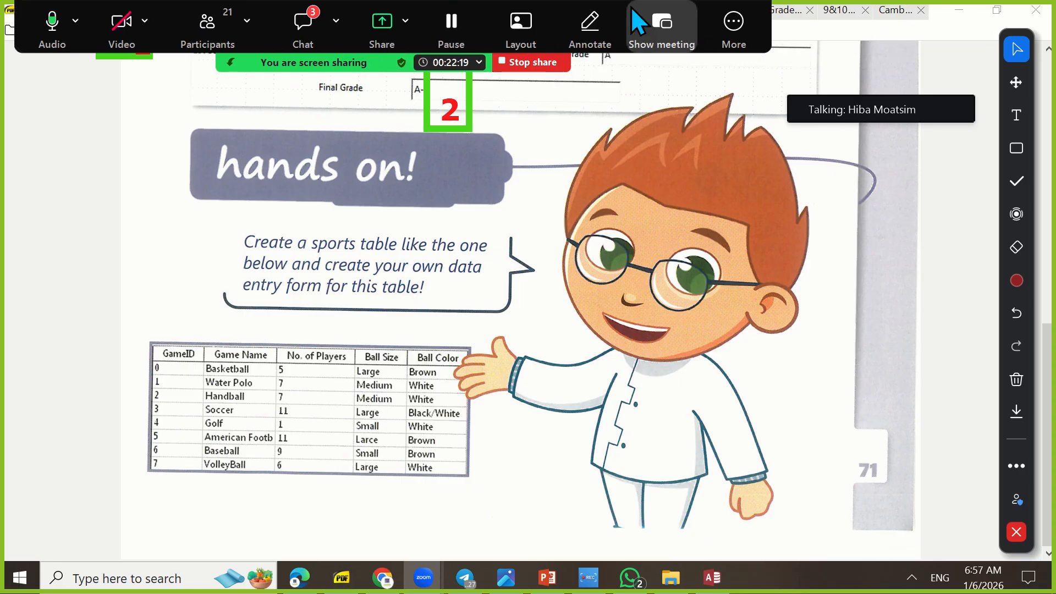
pyautogui.click(308, 21)
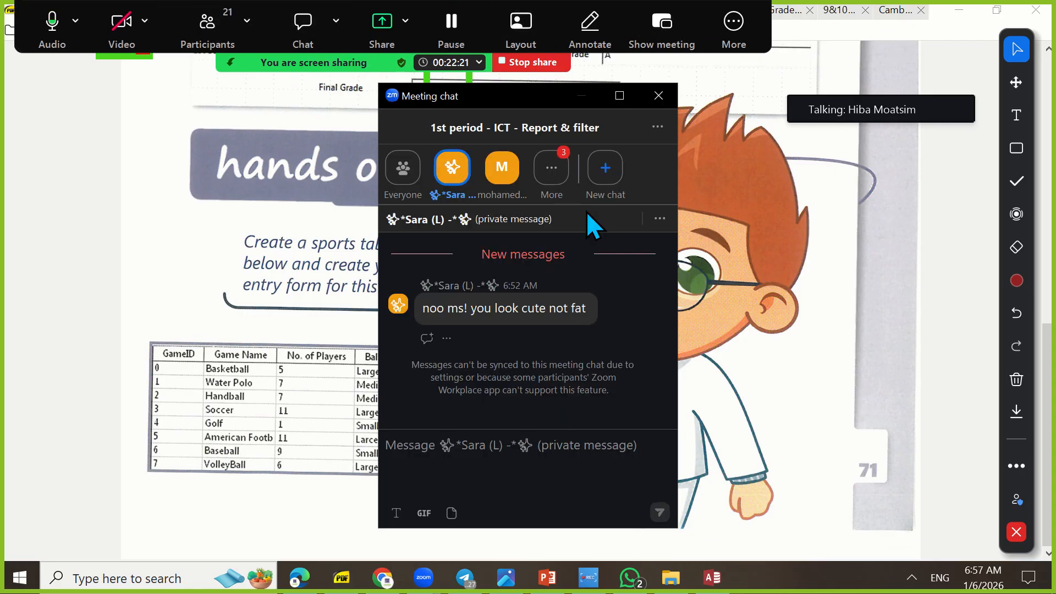
pyautogui.click(554, 169)
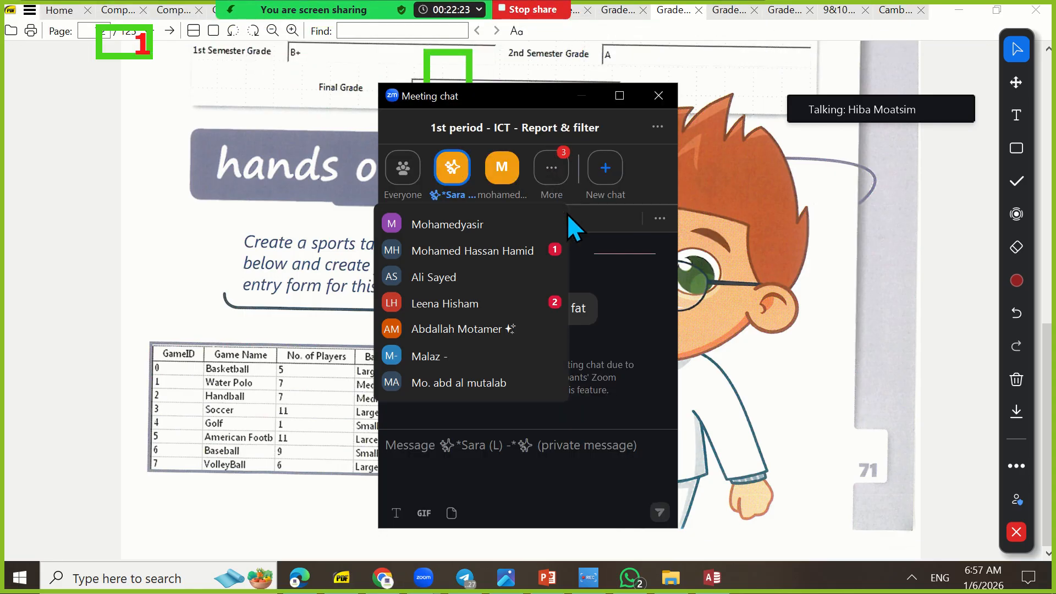
pyautogui.click(547, 244)
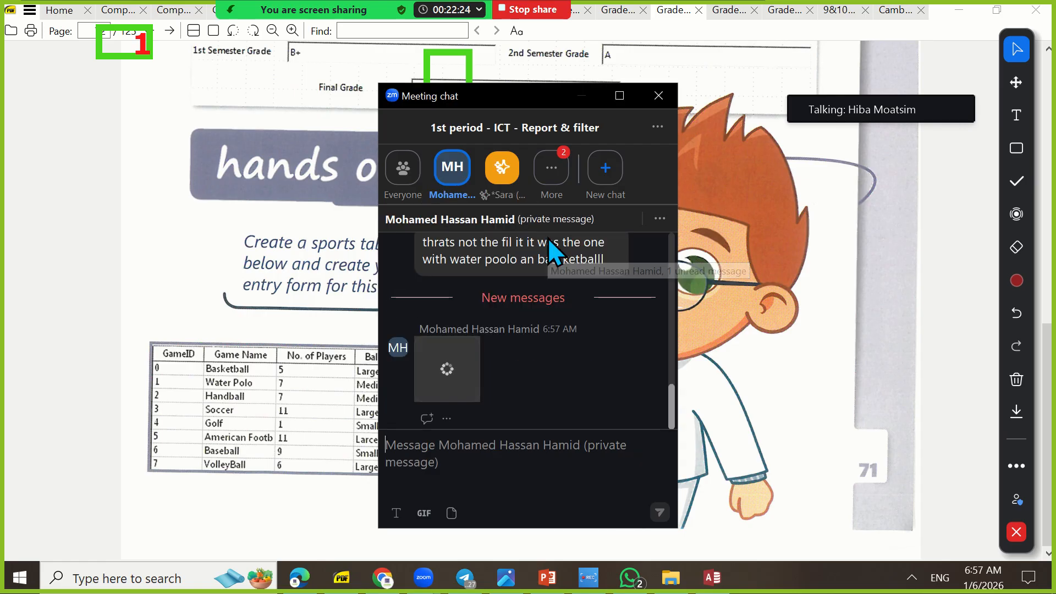
pyautogui.click(556, 176)
pyautogui.click(542, 300)
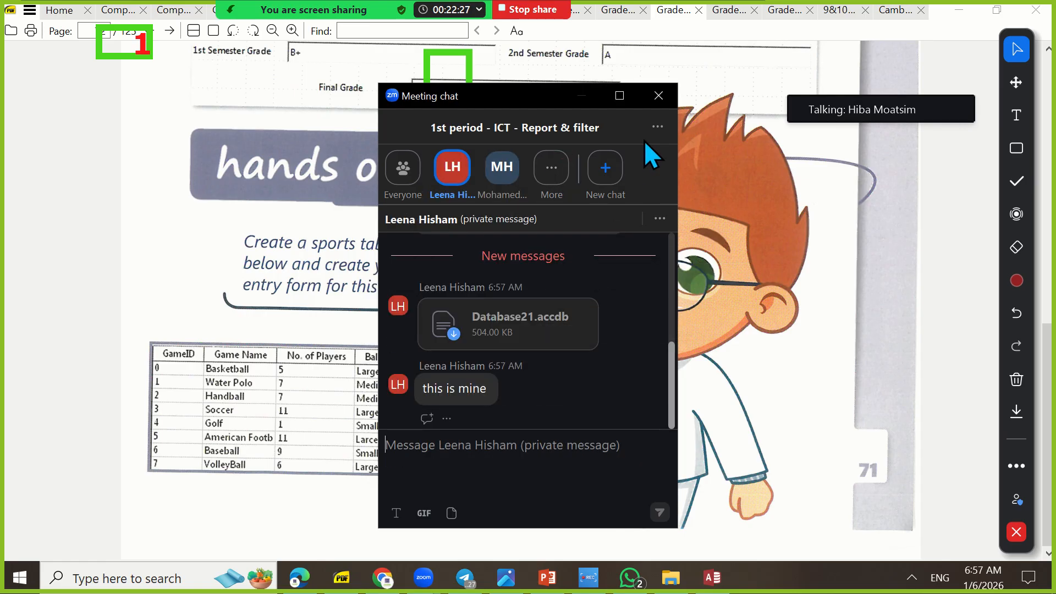
pyautogui.click(674, 106)
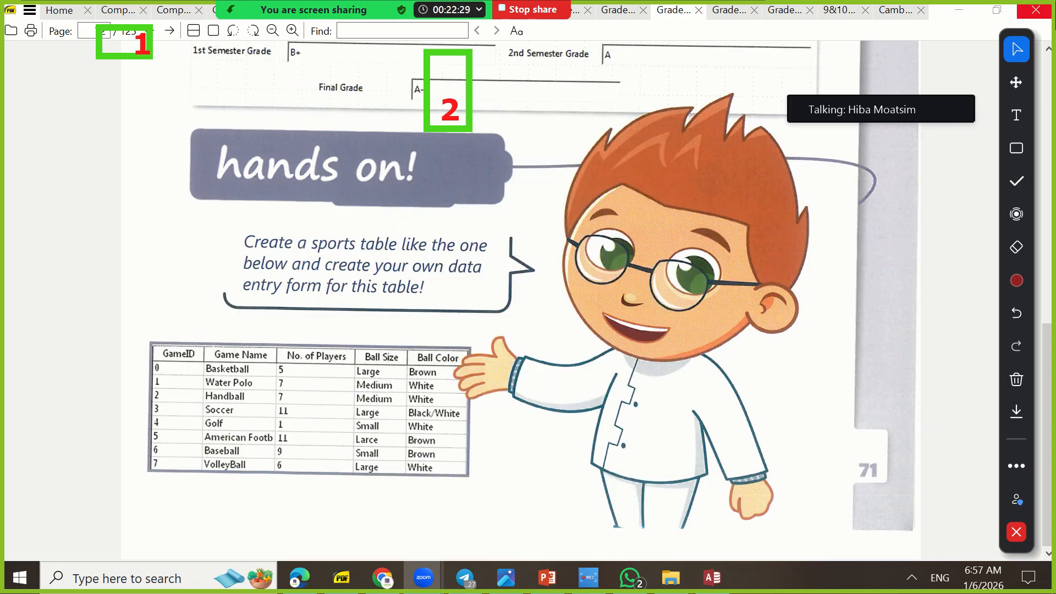
# Return to Access and create a report from the Homeworkpage71 table
pyautogui.click(959, 10)
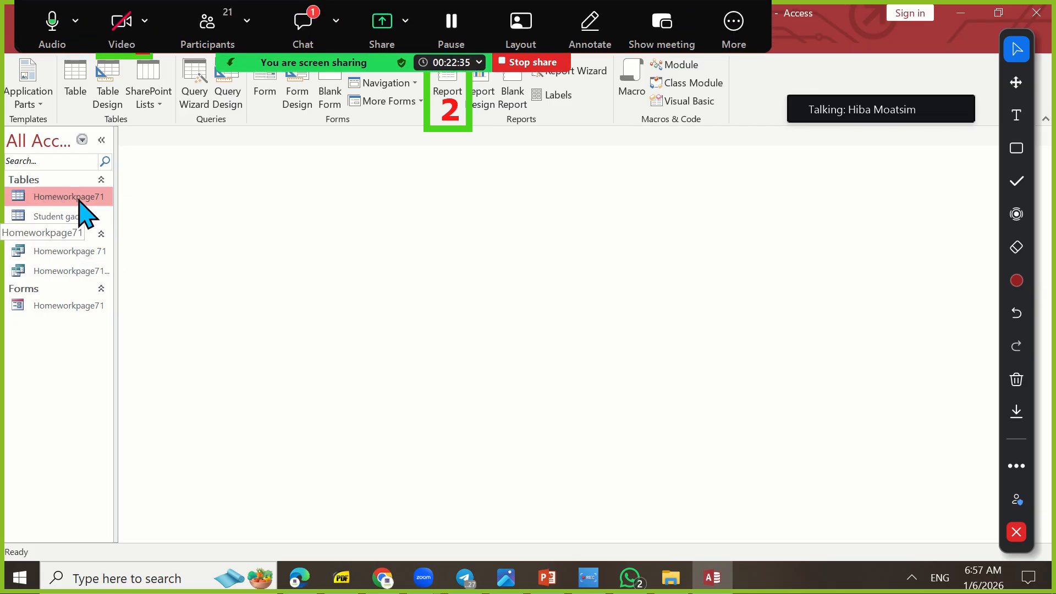
pyautogui.click(449, 94)
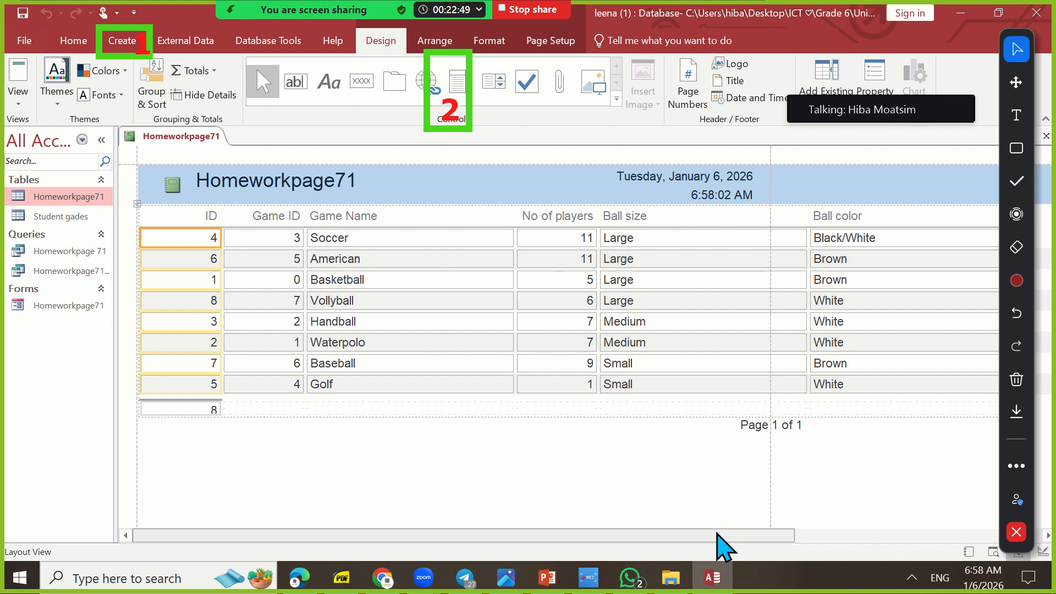
pyautogui.moveTo(716, 533); pyautogui.dragTo(462, 552)
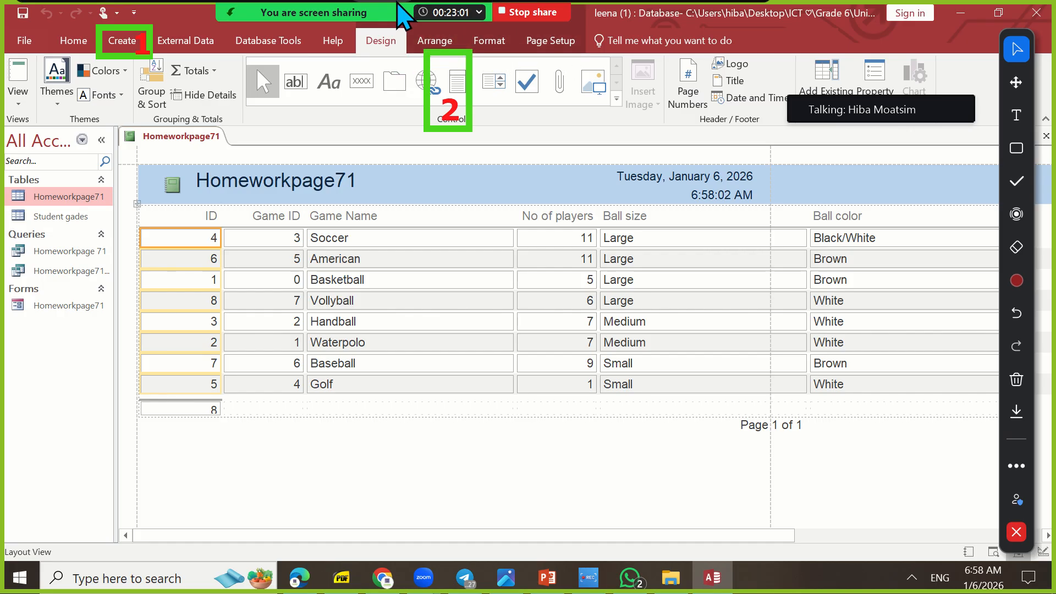
# Move the meeting controls off the ribbon, outline the Report Layout Tools tabs with a green rectangle and switch back to the spotlight
pyautogui.moveTo(396, 5)
pyautogui.moveTo(332, 7); pyautogui.dragTo(465, 509)
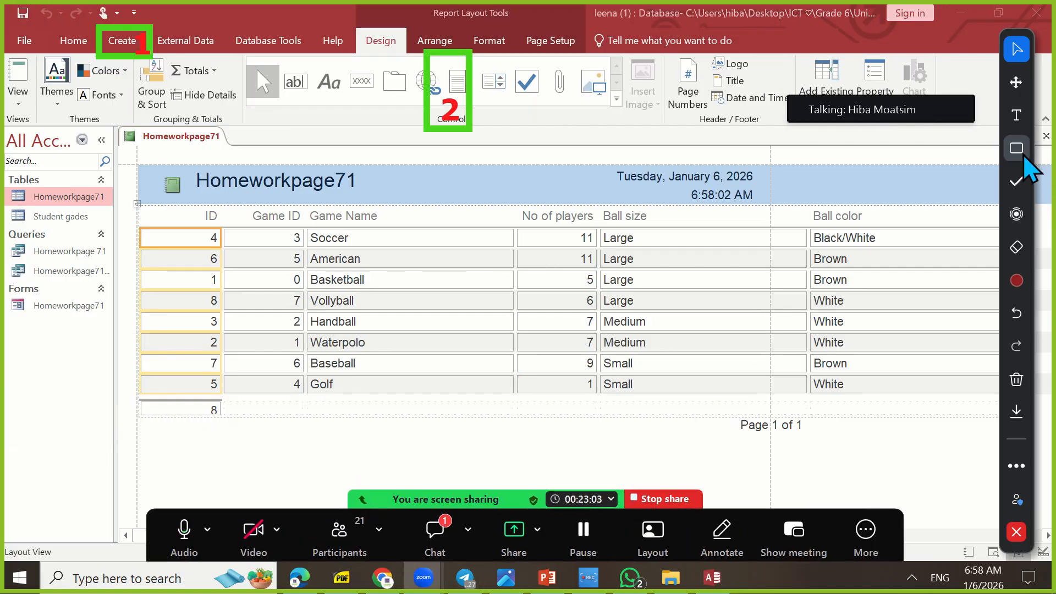
pyautogui.click(1016, 148)
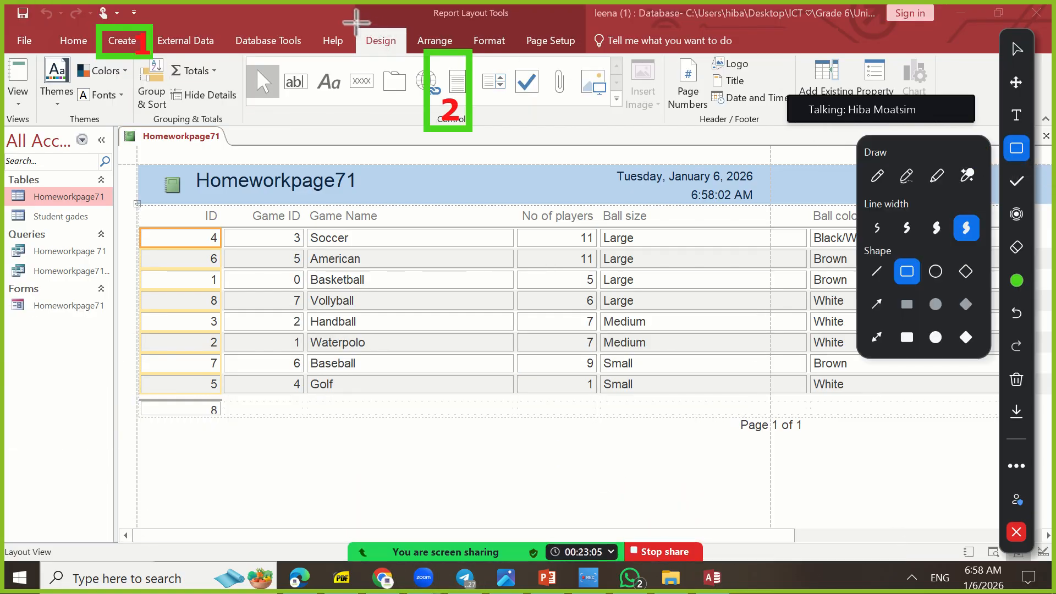
pyautogui.moveTo(350, 7)
pyautogui.mouseDown()
pyautogui.moveTo(545, 31)
pyautogui.moveTo(619, 55)
pyautogui.moveTo(591, 56)
pyautogui.mouseUp()
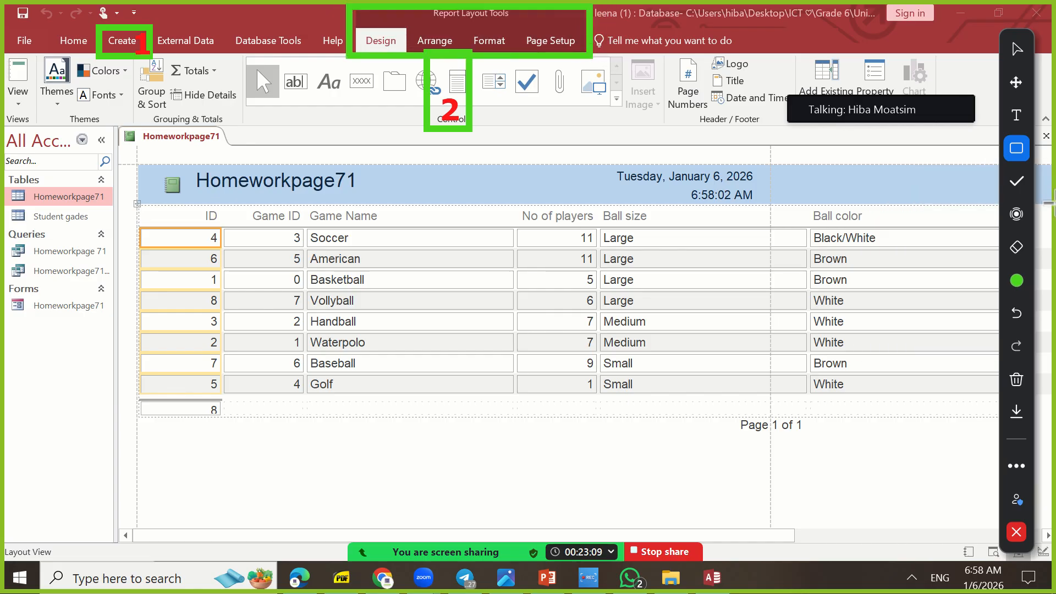
pyautogui.click(1017, 214)
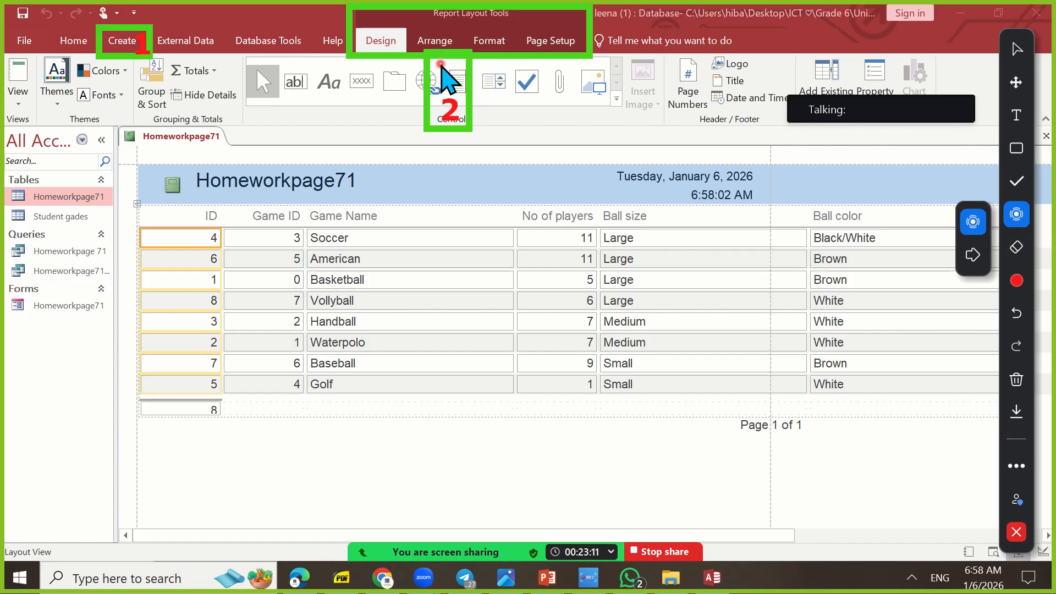
# Close the new report, choose to save its changes and try to name it Report_Homeworkpage71
pyautogui.rightClick(161, 137)
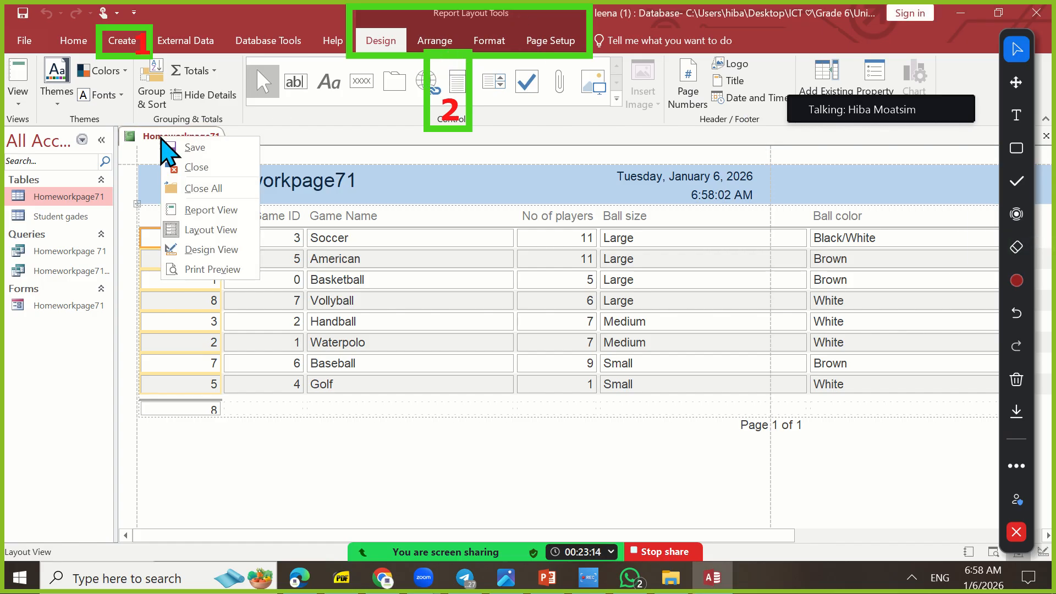
pyautogui.click(195, 168)
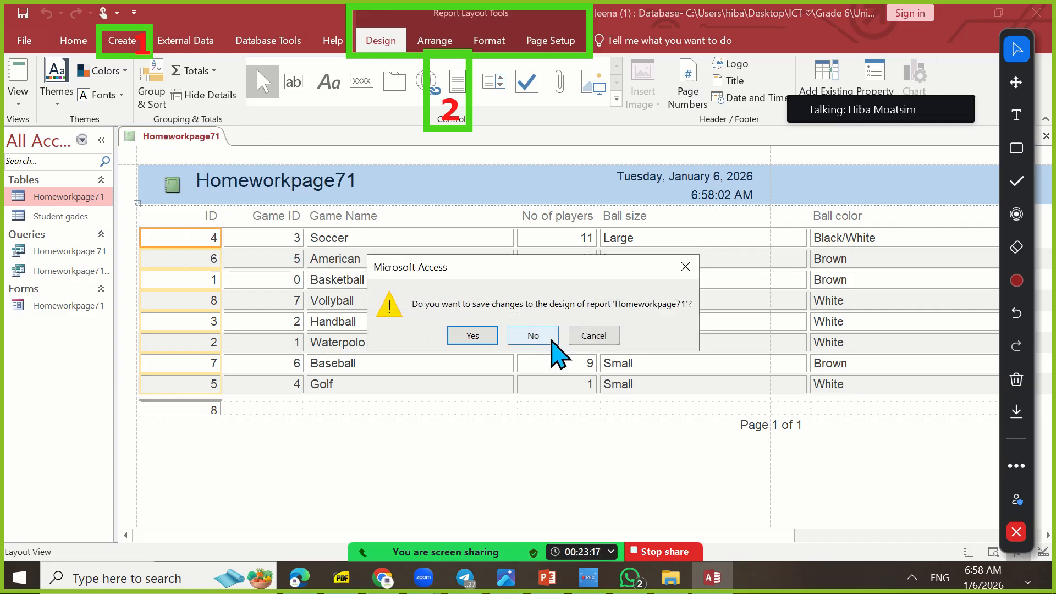
pyautogui.click(474, 337)
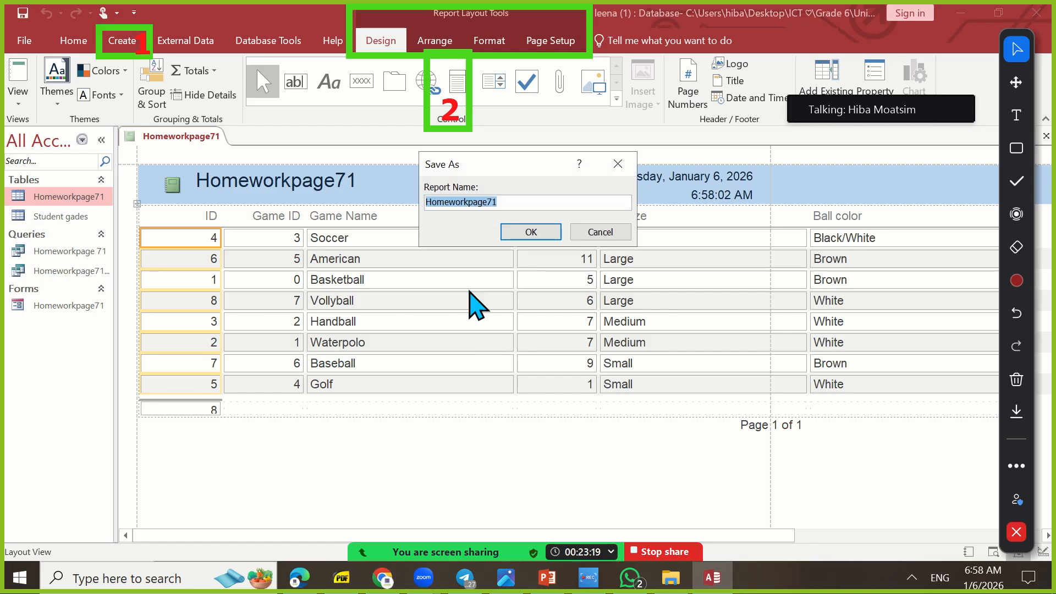
pyautogui.click(506, 206)
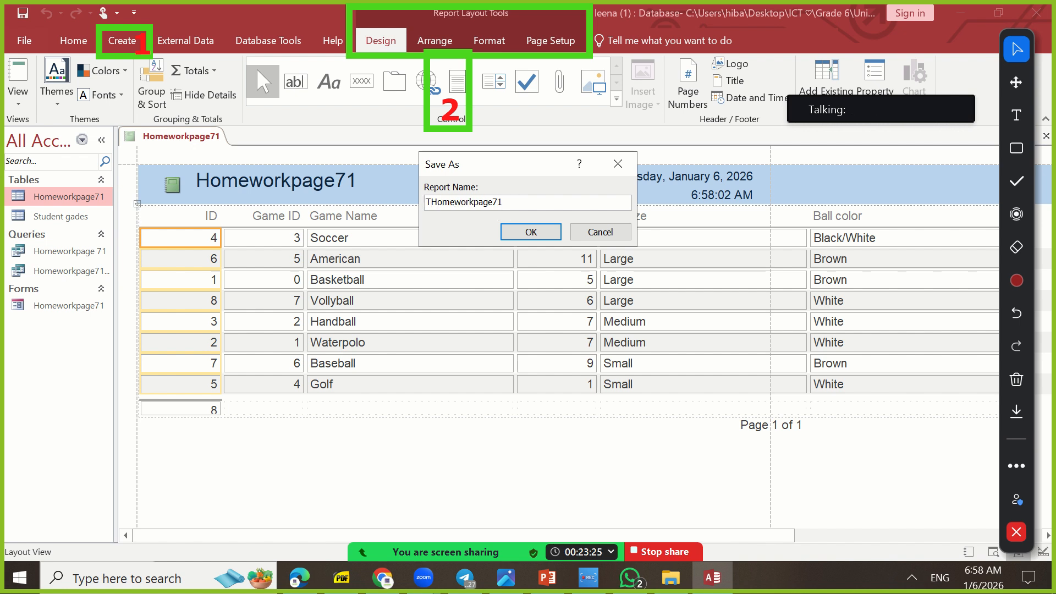
pyautogui.write('Report_')
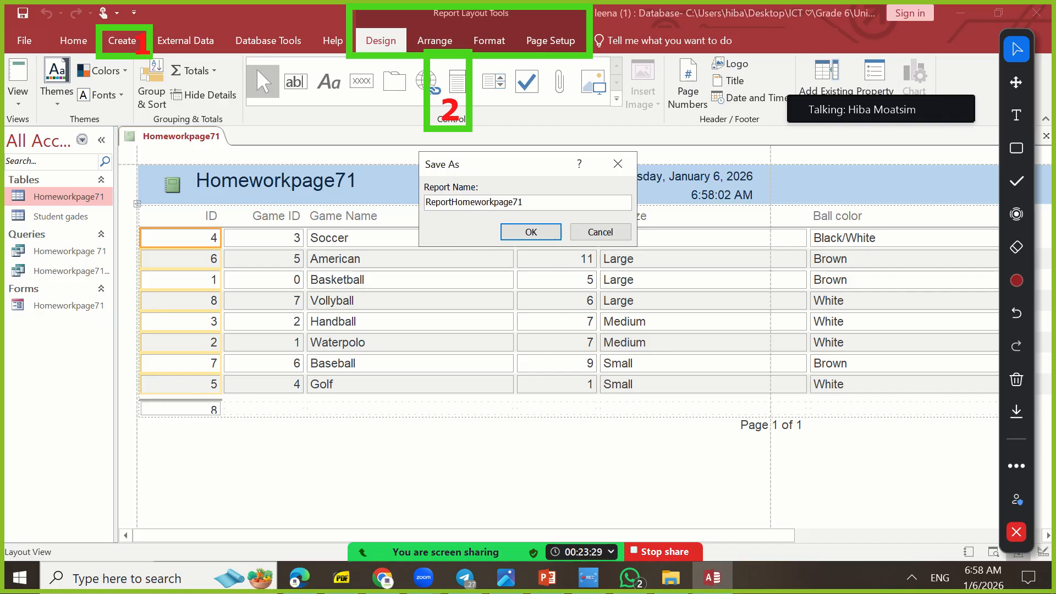
pyautogui.click(544, 235)
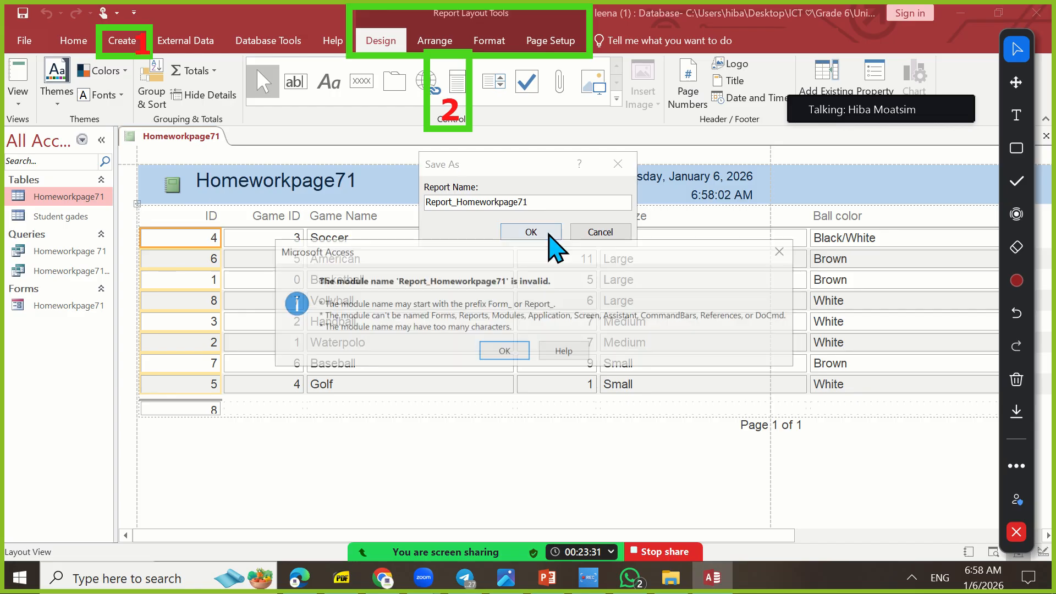
# Dismiss the message and save the report under the name Homeworkpage71
pyautogui.click(514, 352)
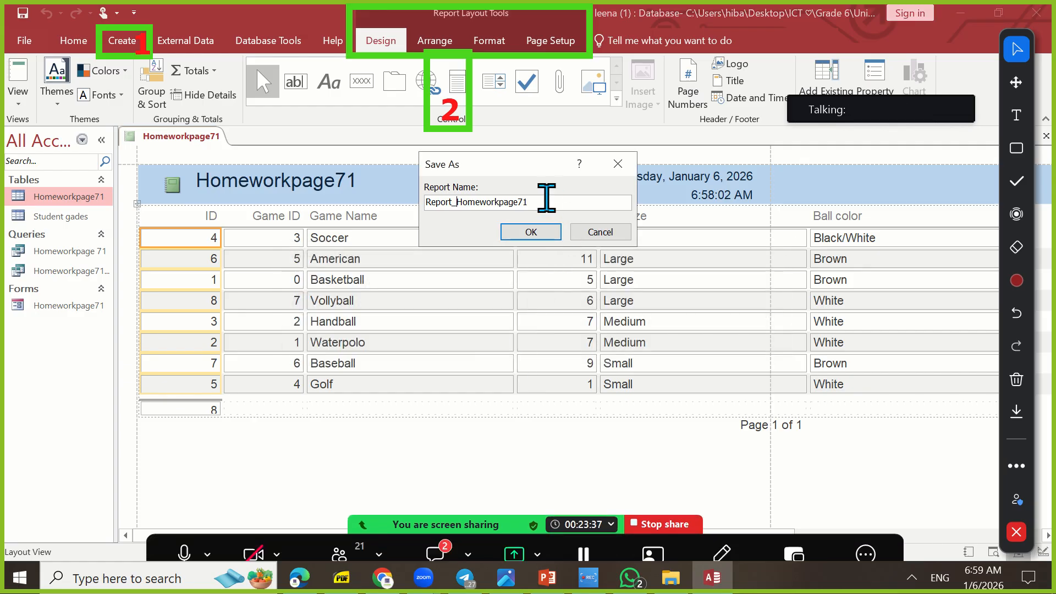
pyautogui.press('BackSpace')
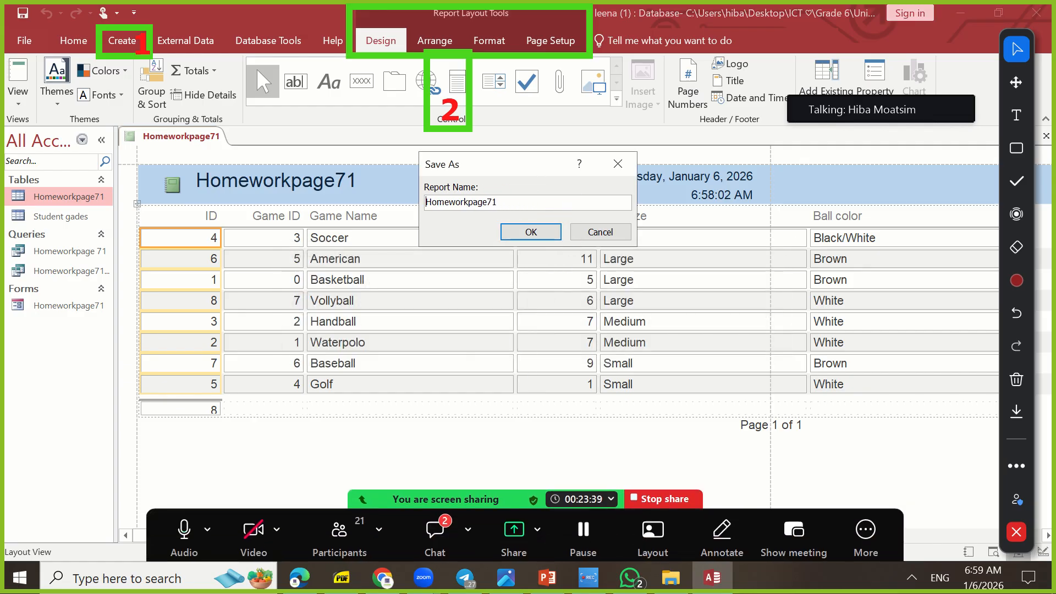
pyautogui.click(529, 231)
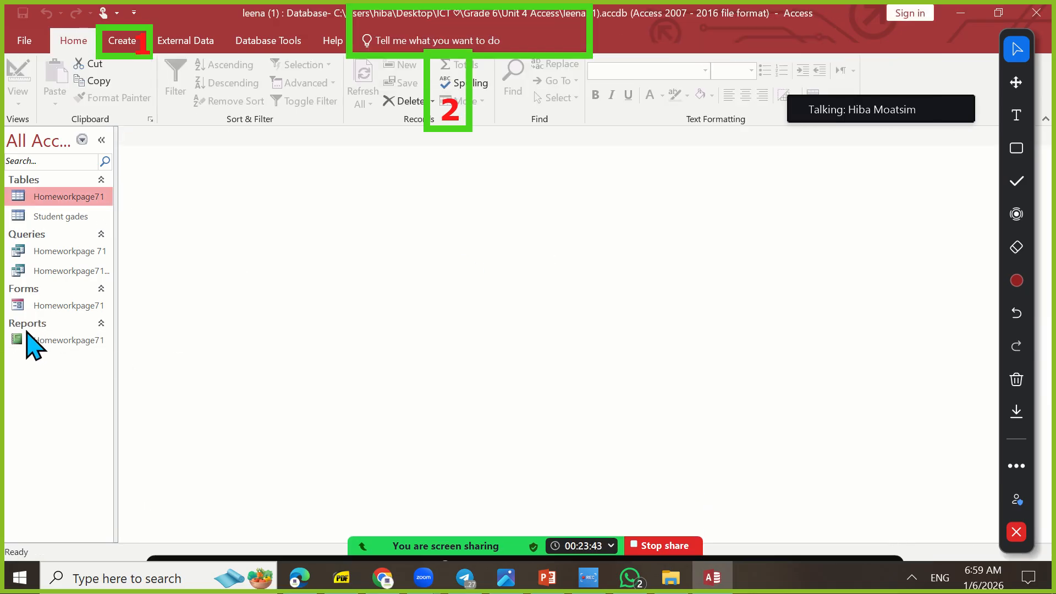
# Draw four green arrows pointing at the Homeworkpage71 report, form, query and table in the object list
pyautogui.click(1016, 149)
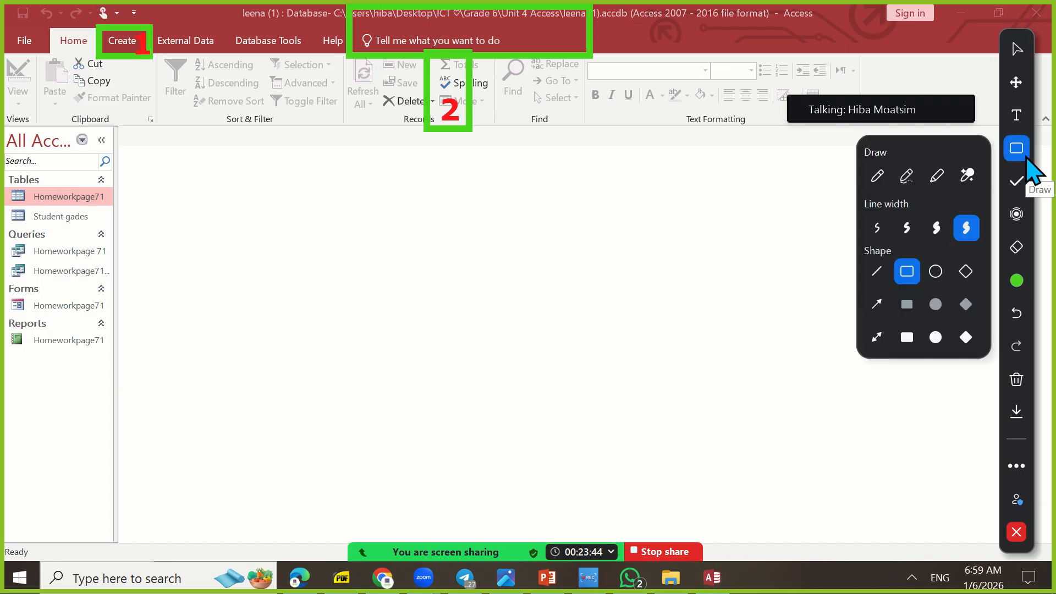
pyautogui.click(876, 304)
pyautogui.moveTo(330, 502)
pyautogui.mouseDown()
pyautogui.moveTo(149, 417)
pyautogui.moveTo(103, 352)
pyautogui.mouseUp()
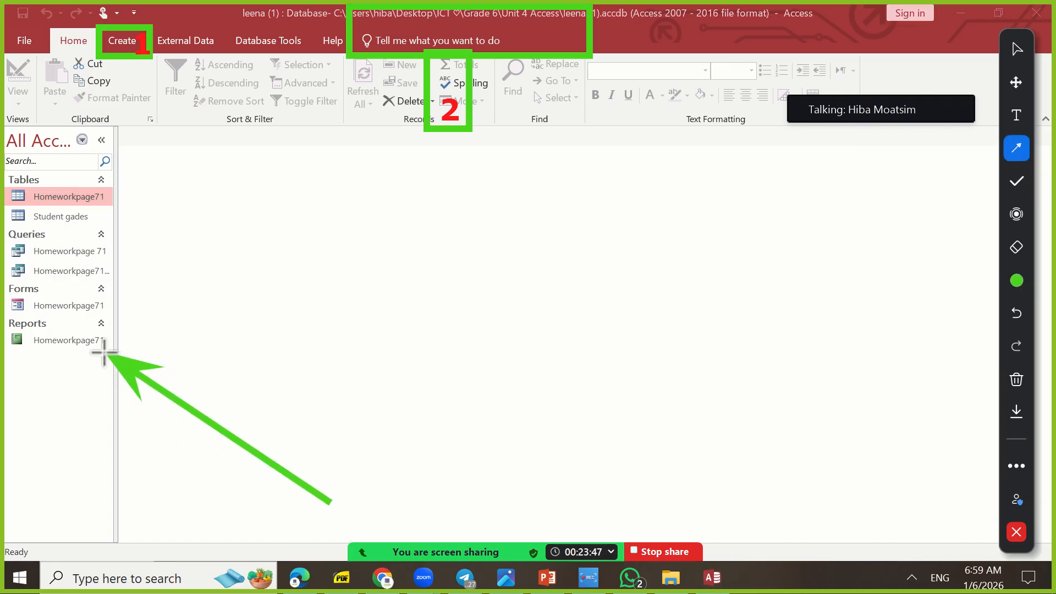
pyautogui.moveTo(255, 358); pyautogui.dragTo(116, 307)
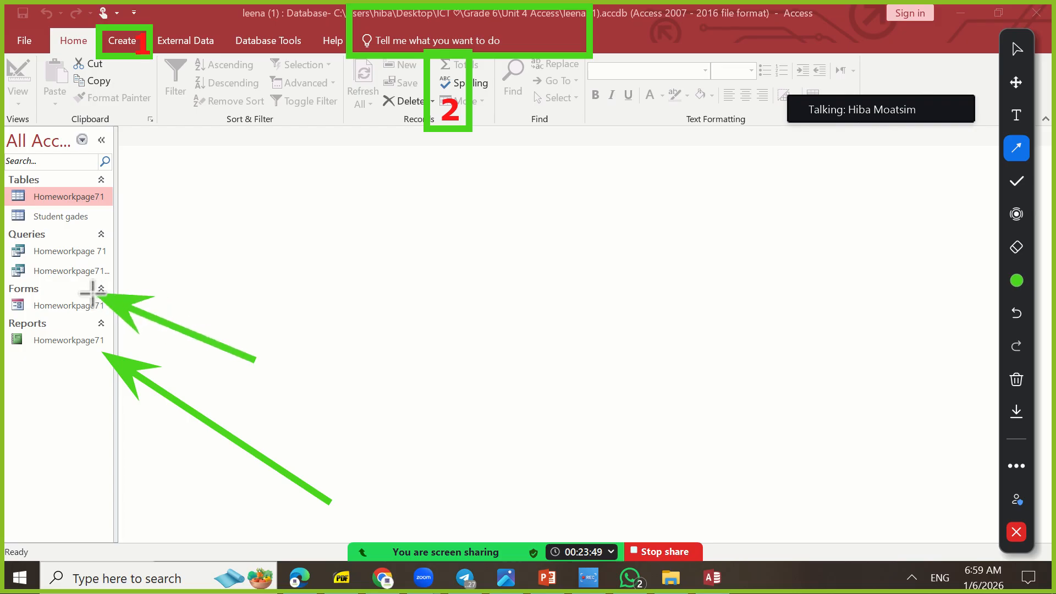
pyautogui.moveTo(292, 252); pyautogui.dragTo(114, 257)
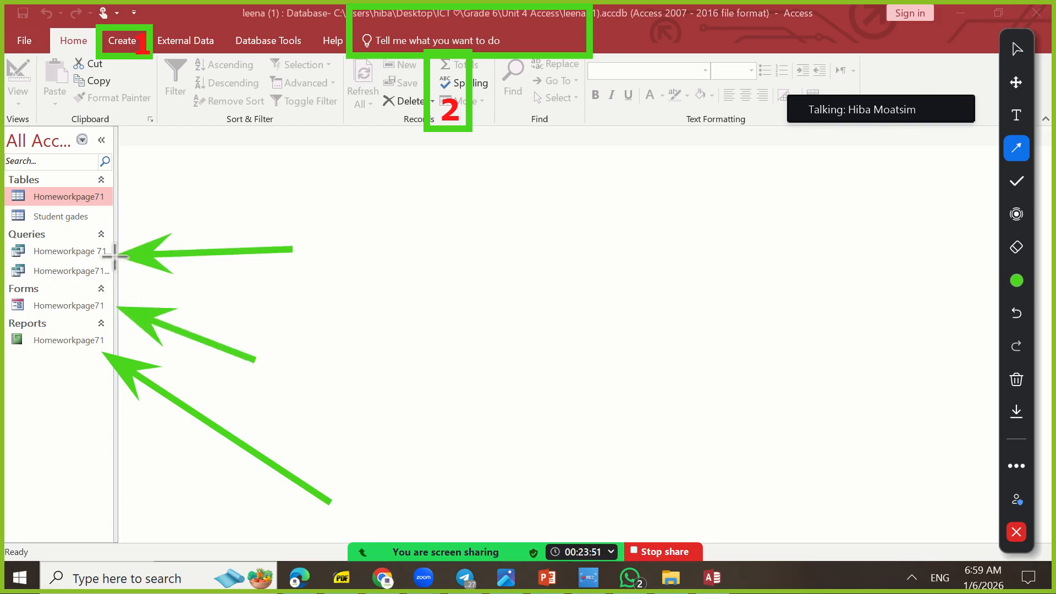
pyautogui.moveTo(187, 165); pyautogui.dragTo(114, 206)
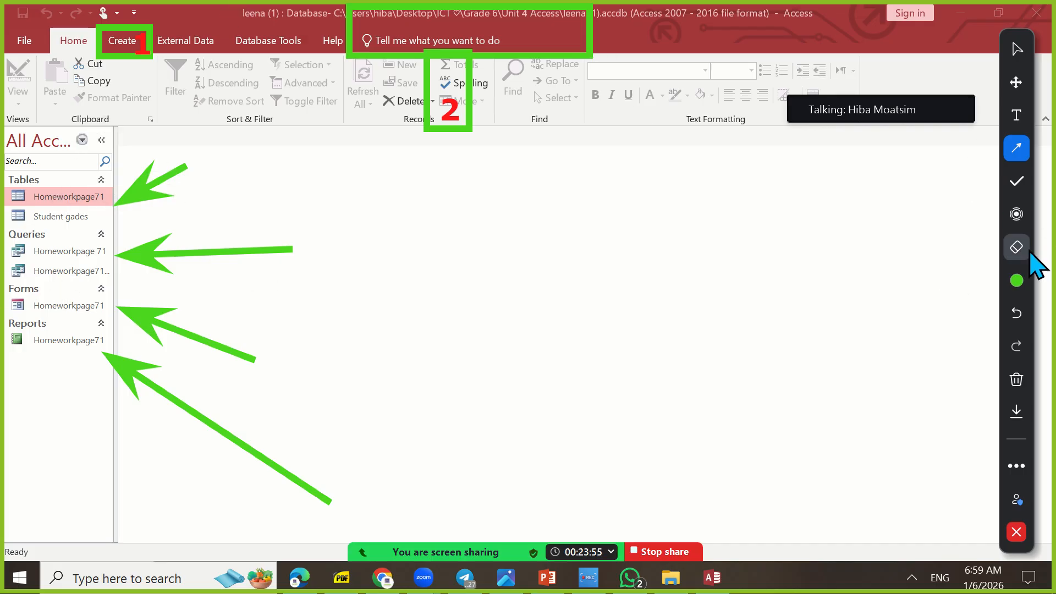
# Switch the annotation tool to the spotlight and undo the four arrows
pyautogui.click(1016, 214)
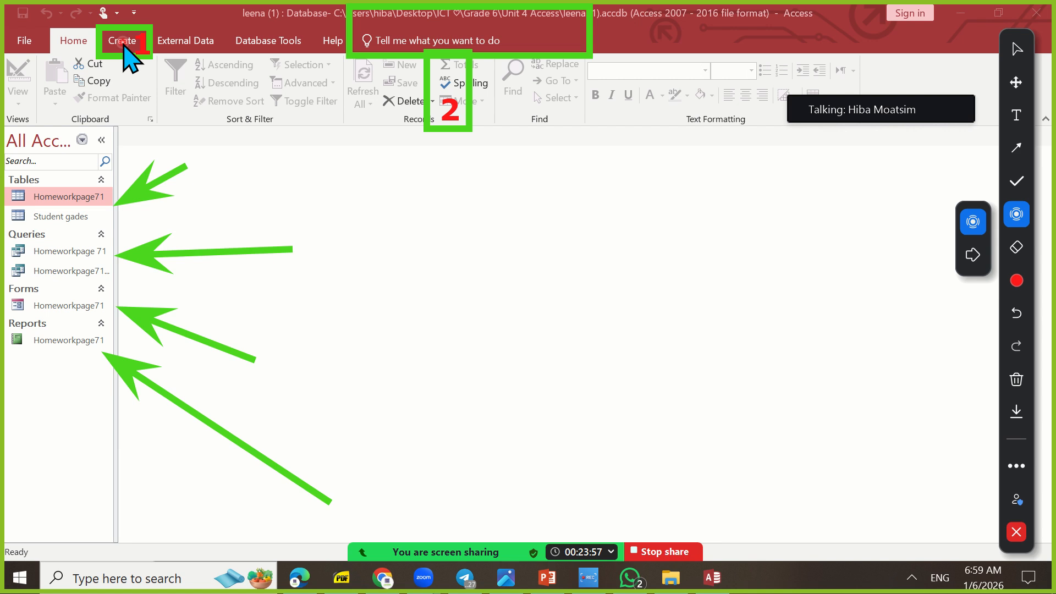
pyautogui.click(1016, 317)
pyautogui.click(1016, 318)
pyautogui.click(1016, 318)
pyautogui.click(1017, 318)
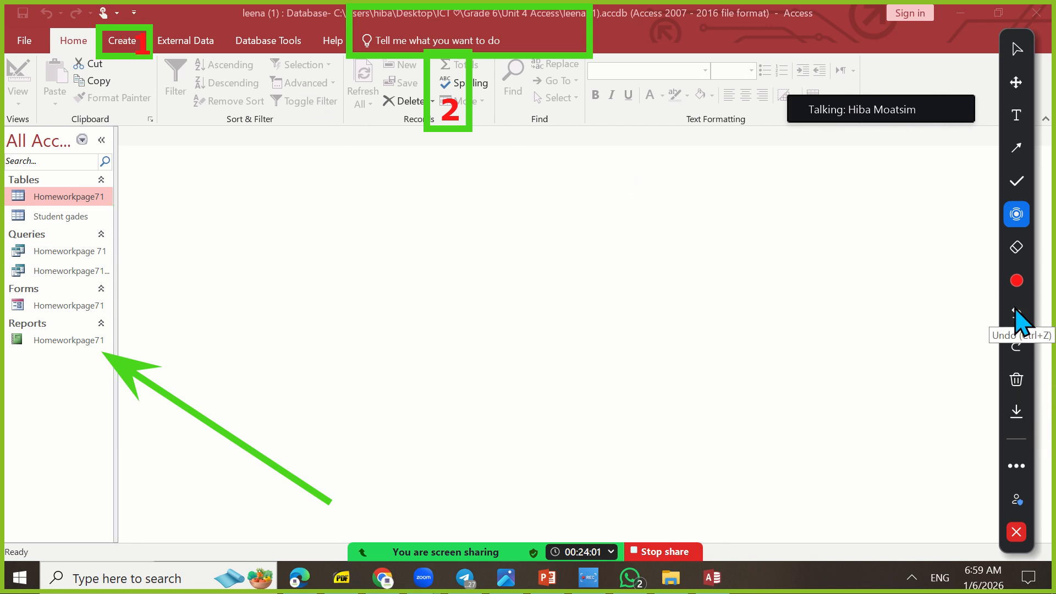
pyautogui.click(1016, 318)
# Open the saved Homeworkpage71 report in Design View and move the meeting controls off the design area
pyautogui.doubleClick(51, 341)
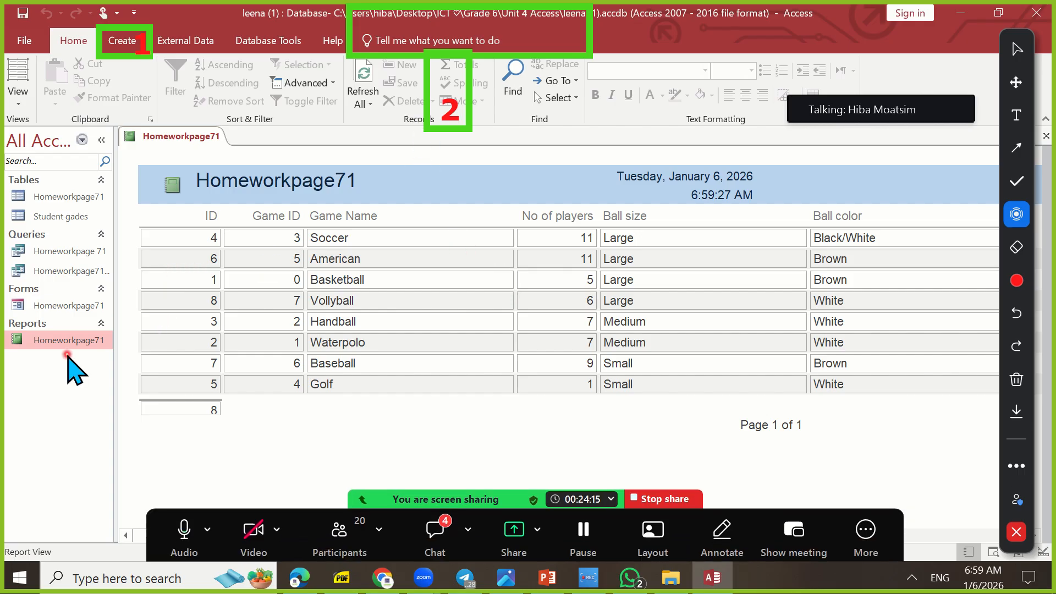
pyautogui.click(16, 98)
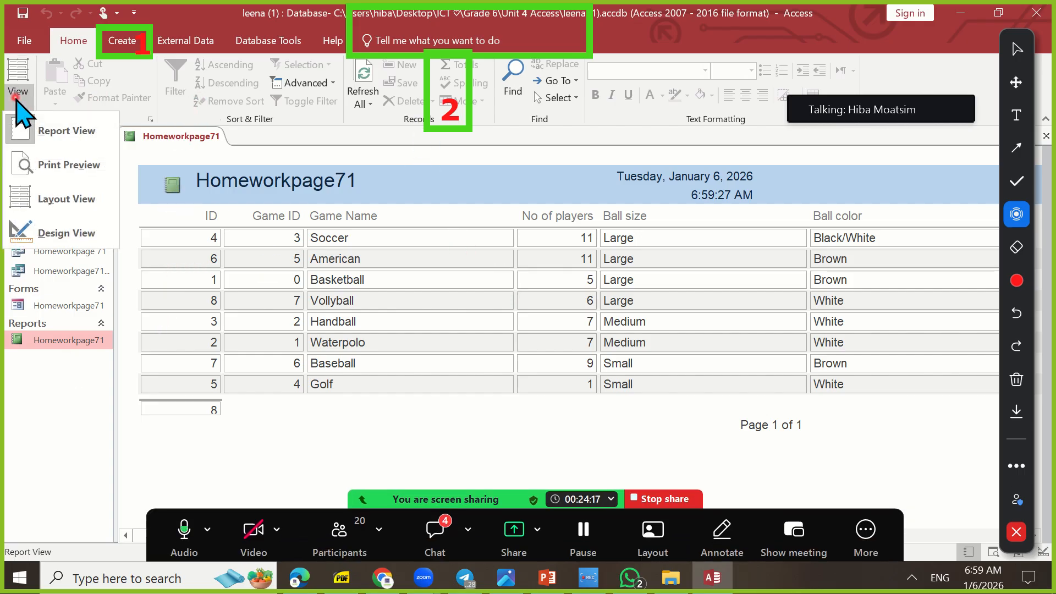
pyautogui.click(91, 138)
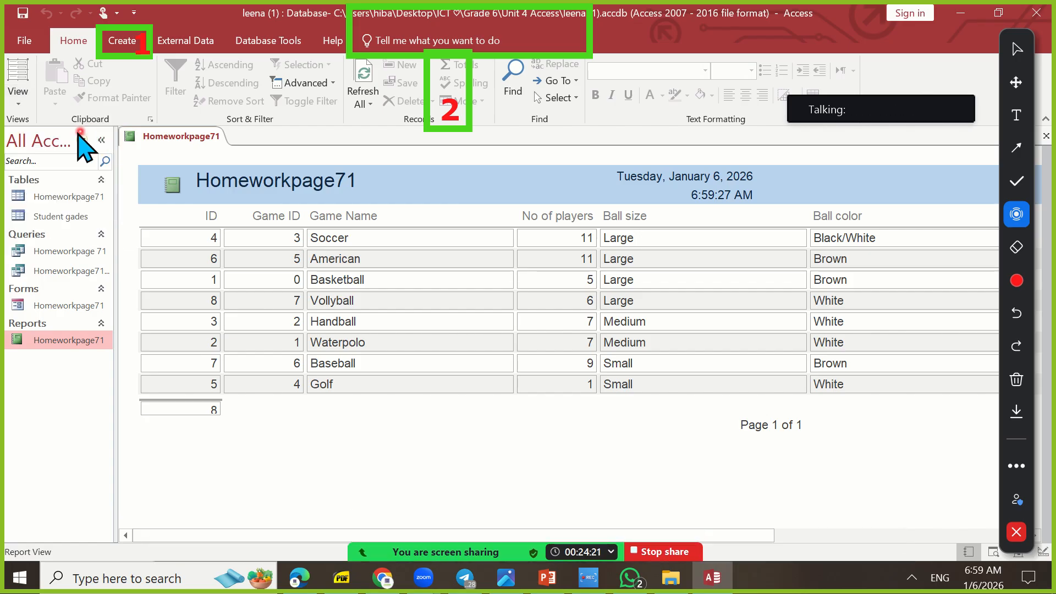
pyautogui.click(18, 97)
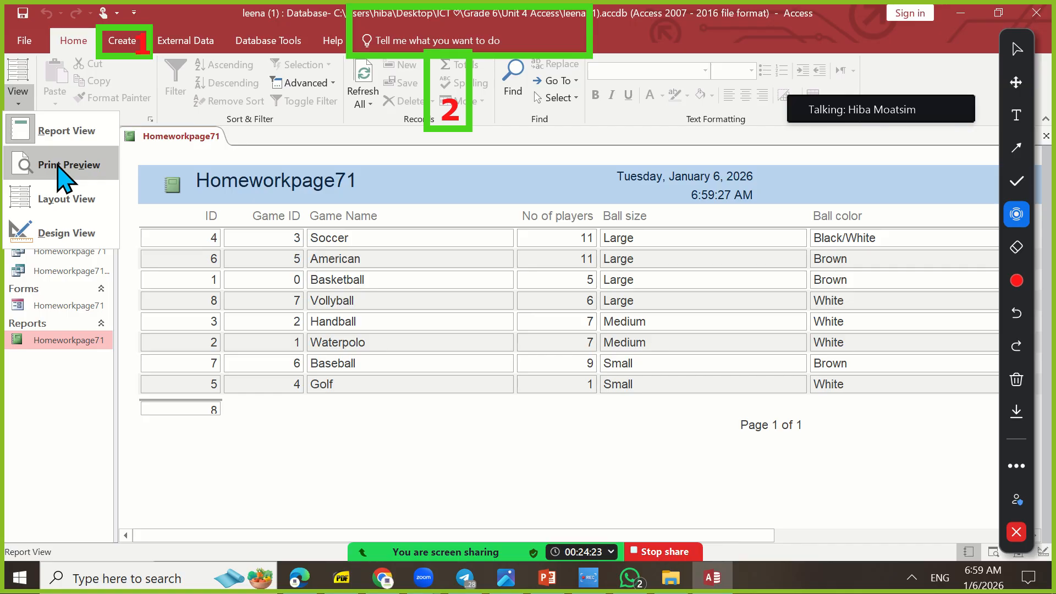
pyautogui.click(764, 545)
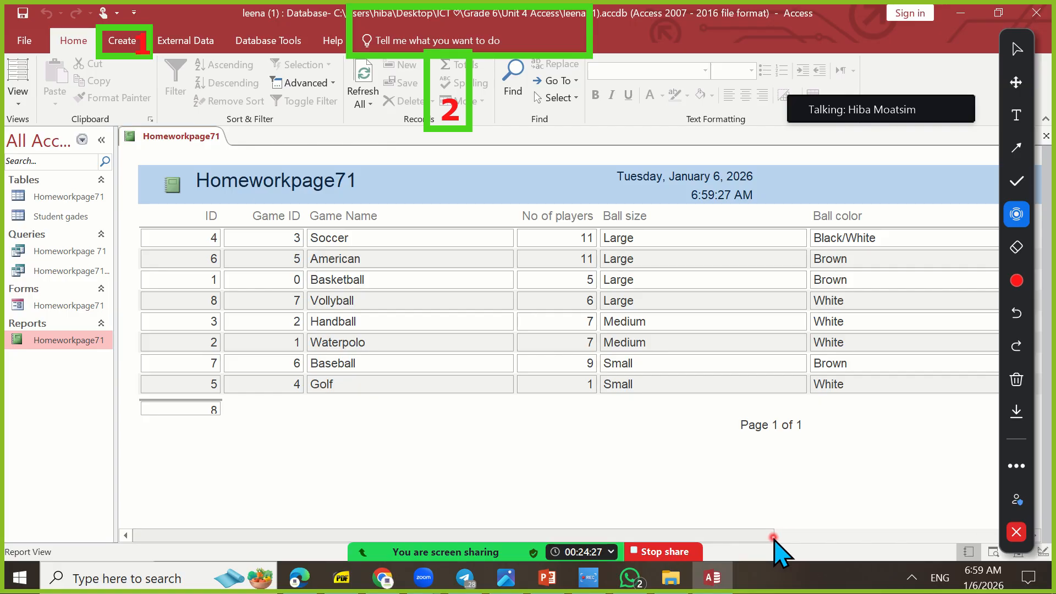
pyautogui.moveTo(772, 536); pyautogui.dragTo(688, 561)
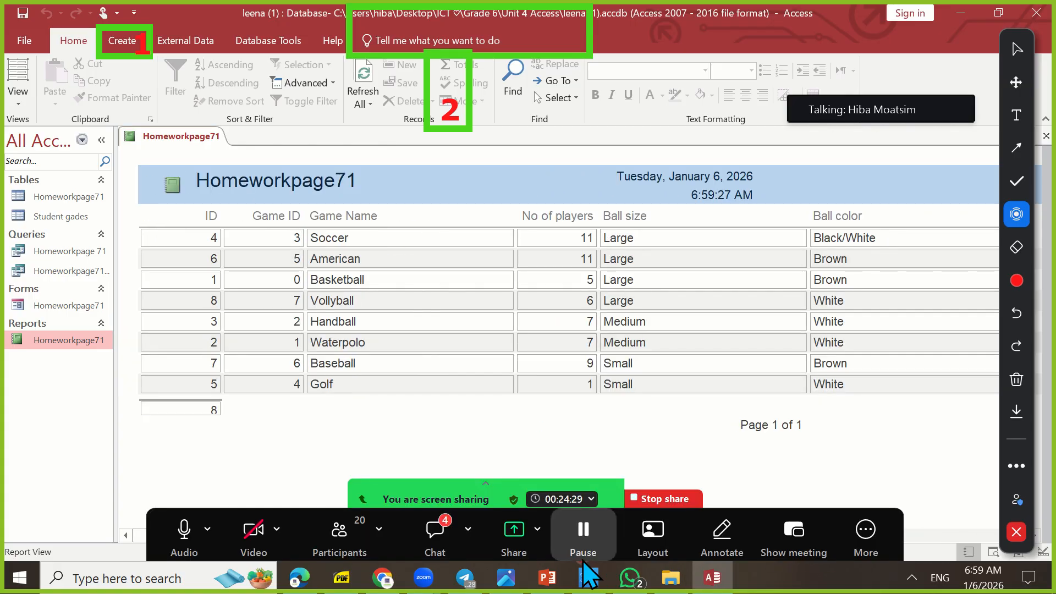
pyautogui.click(18, 106)
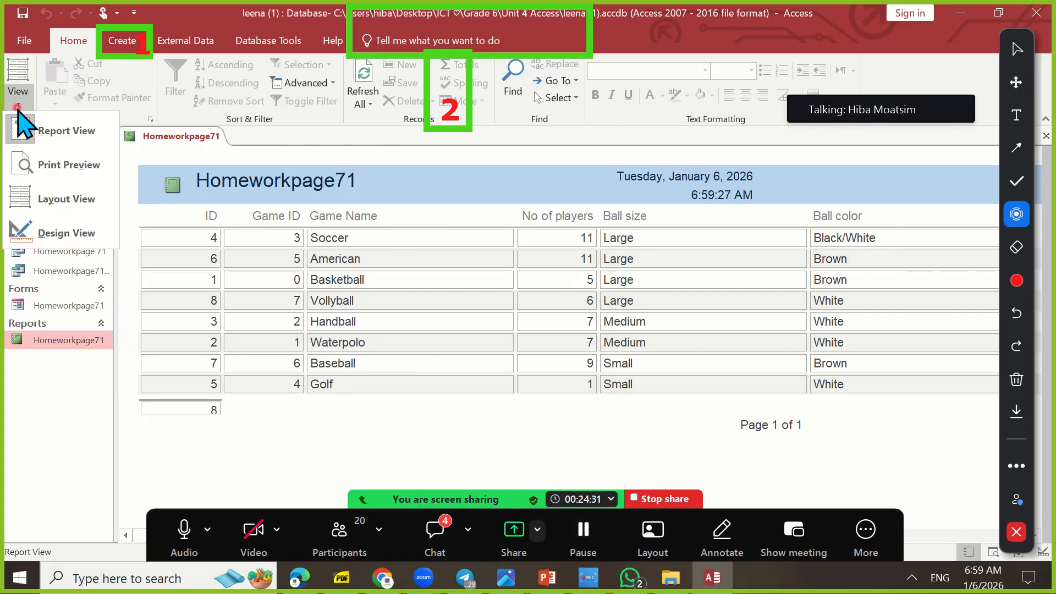
pyautogui.click(83, 238)
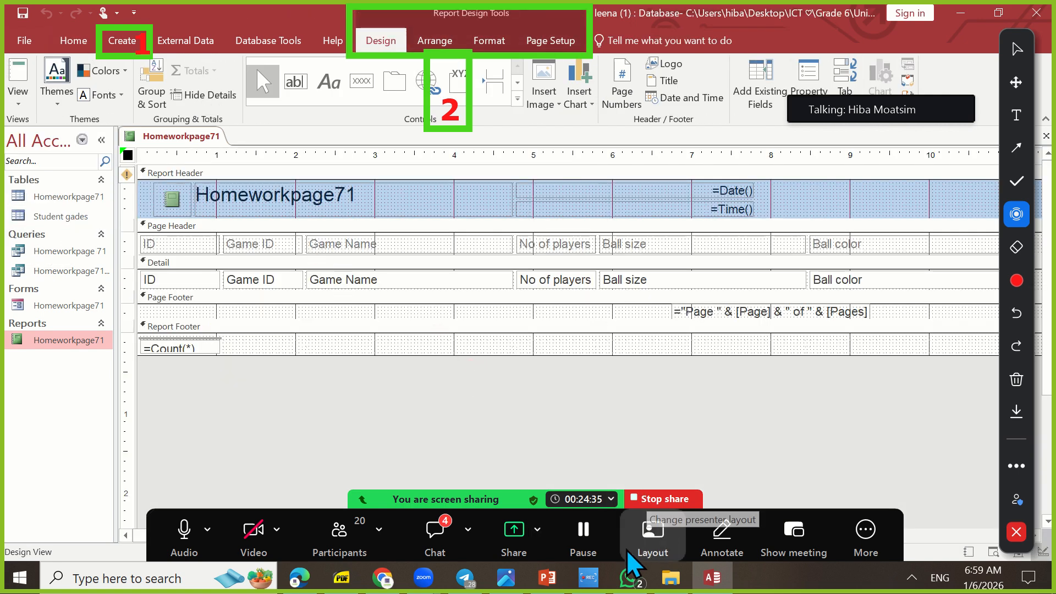
pyautogui.moveTo(626, 549); pyautogui.dragTo(566, 16)
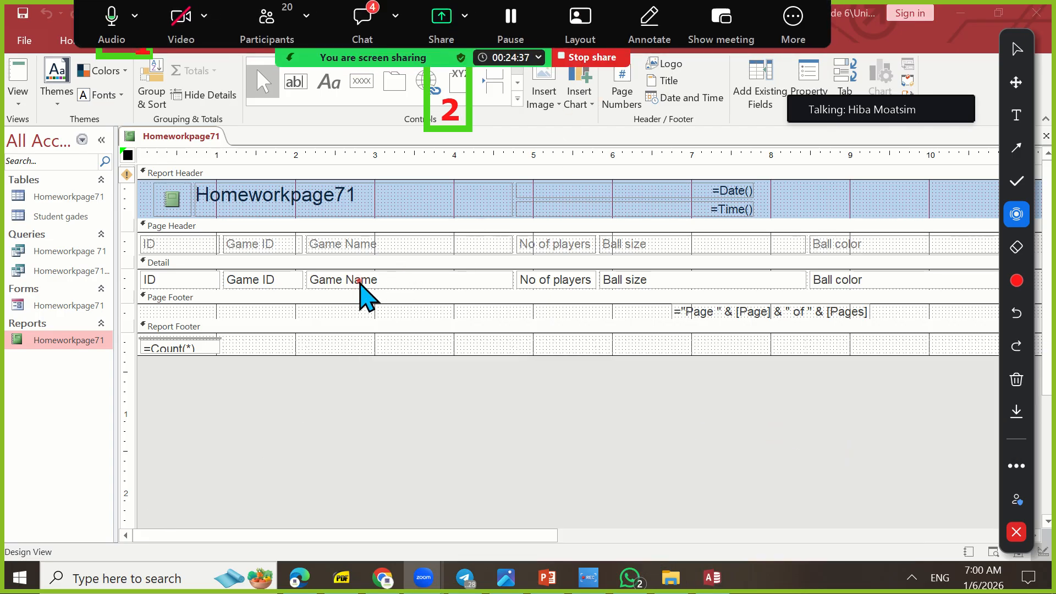
# Select the Detail section's Game Name, Ball size, No of players and Ball color fields in turn, and open Ball color for text editing
pyautogui.click(382, 281)
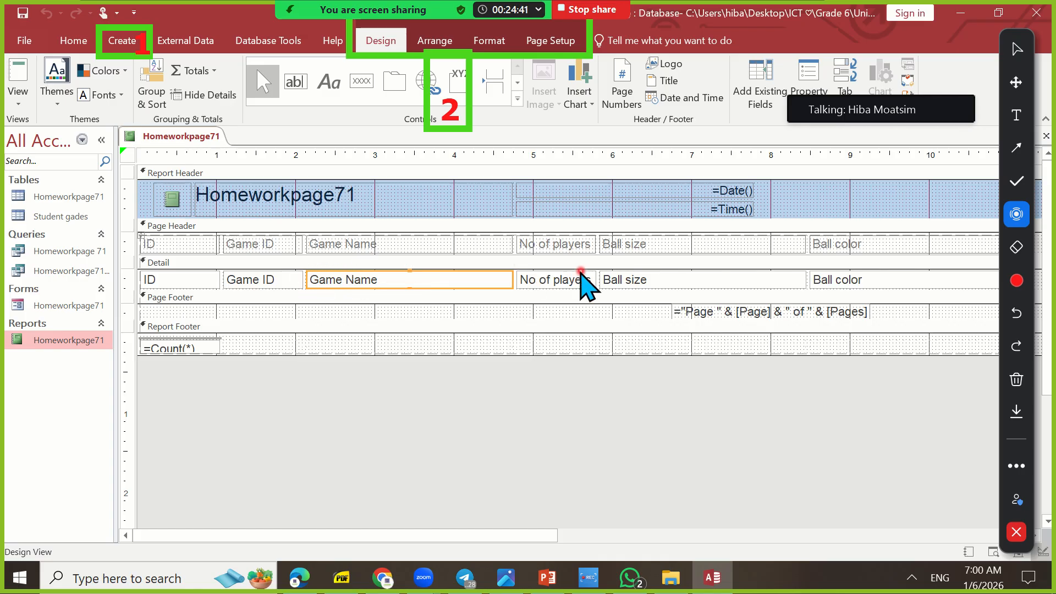
pyautogui.click(688, 282)
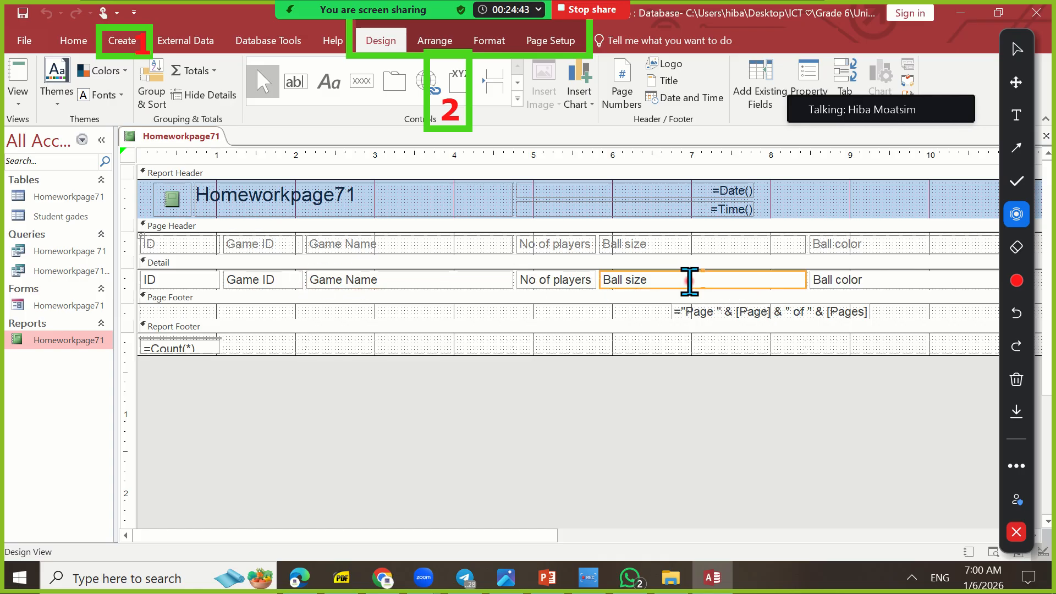
pyautogui.click(565, 279)
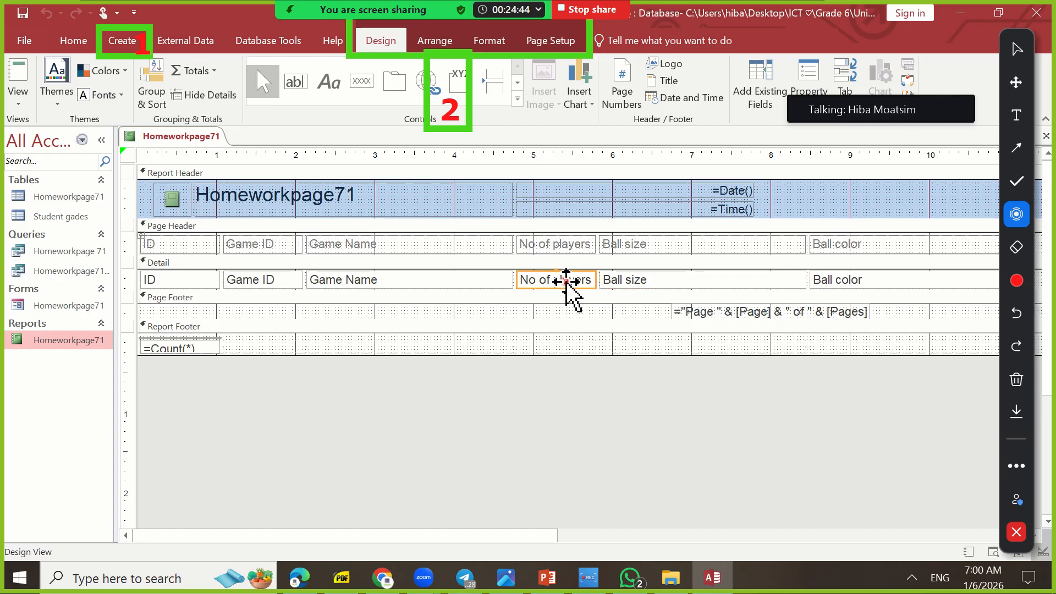
pyautogui.click(847, 283)
pyautogui.doubleClick(844, 278)
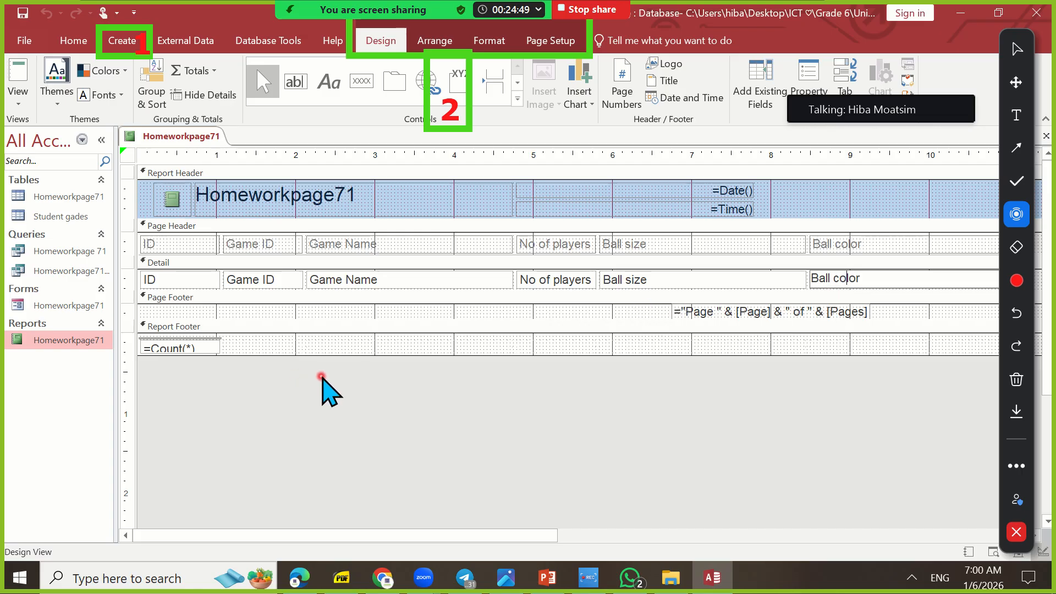
# Increase the height of the field controls in the Page Header, Detail and Report Footer sections
pyautogui.moveTo(325, 361); pyautogui.dragTo(325, 398)
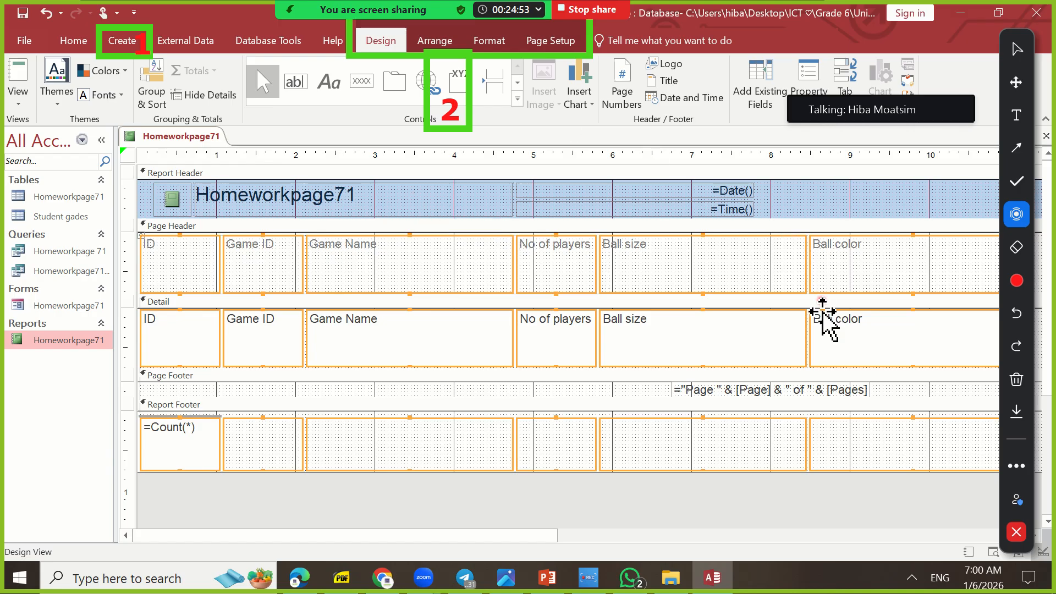
pyautogui.moveTo(543, 555); pyautogui.dragTo(294, 572)
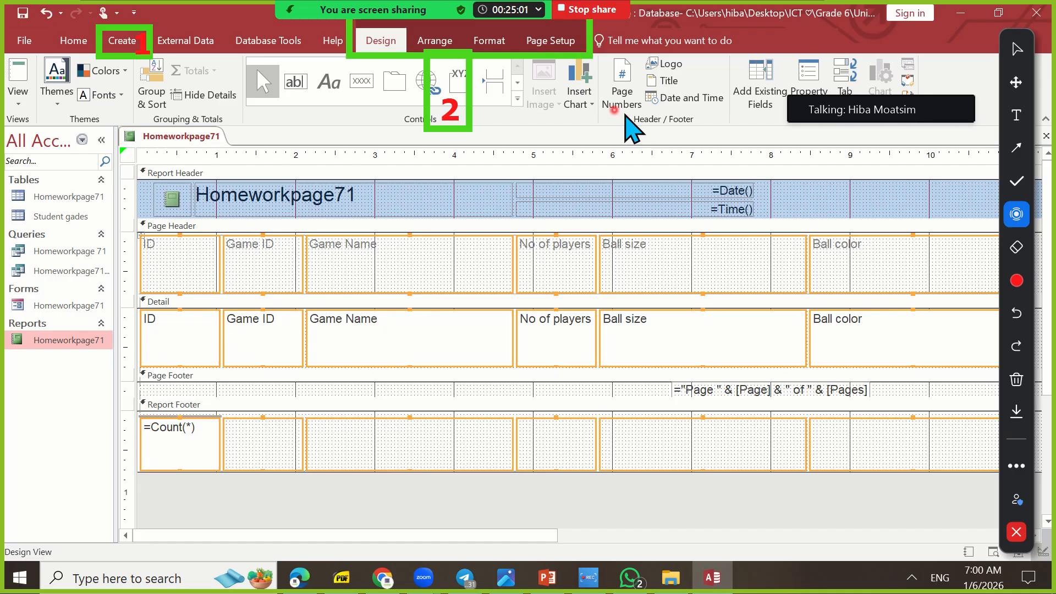
# Clear all annotation drawings from the screen and dismiss the raised-hands notification
pyautogui.click(1026, 389)
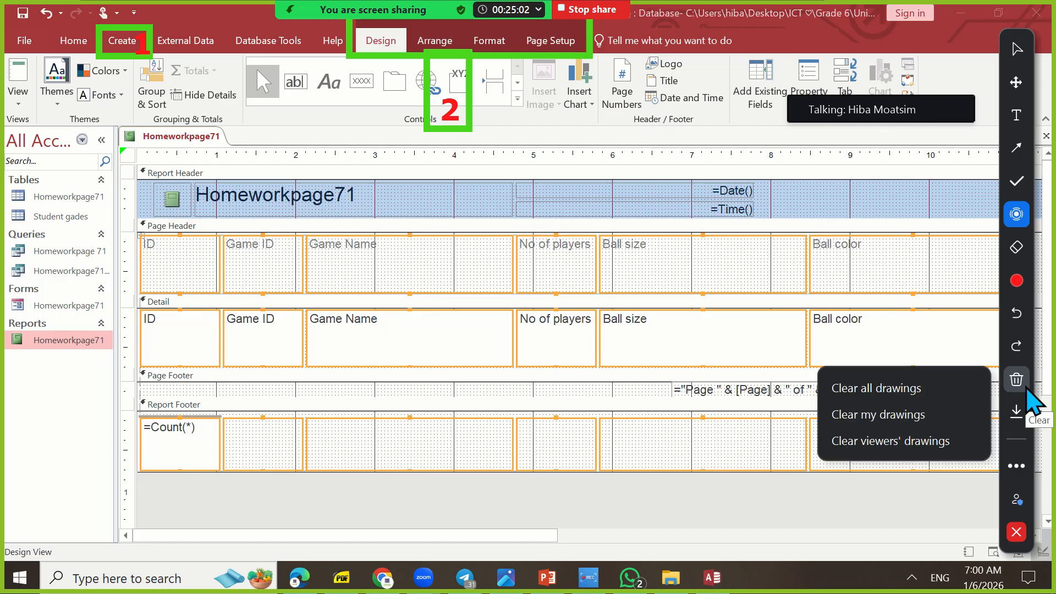
pyautogui.click(975, 389)
pyautogui.click(691, 94)
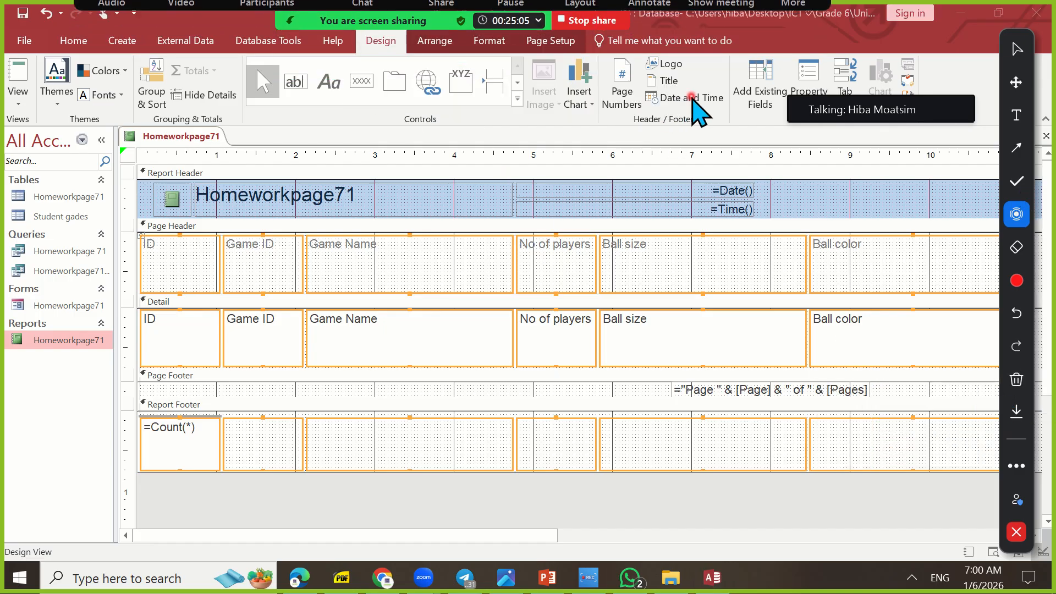
# Add a label reading "Label Example" in the Report Footer, spanning about ruler marks 4.75 to 6.1, and select it
pyautogui.click(518, 101)
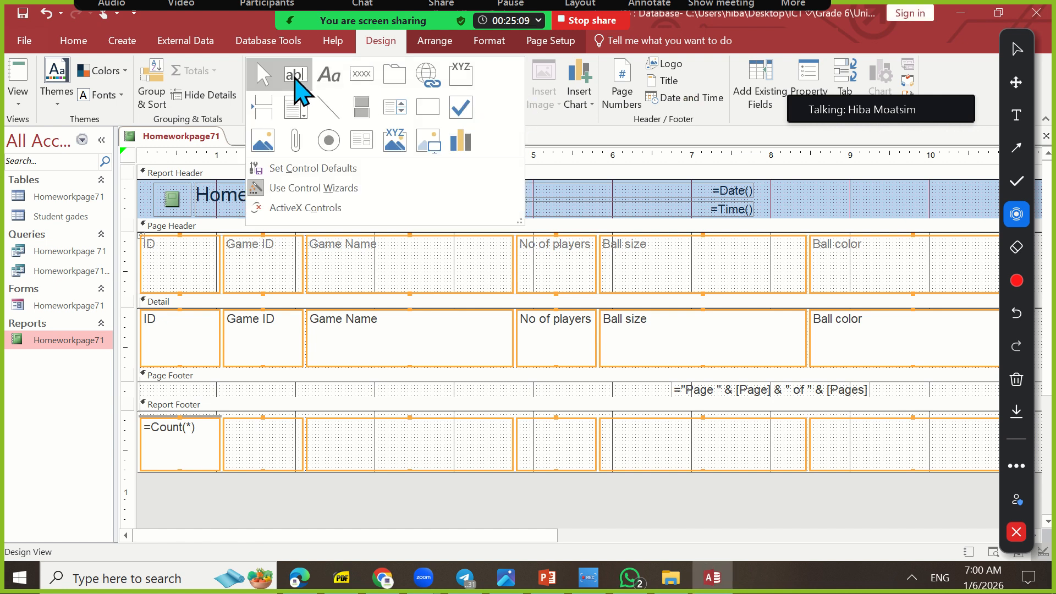
pyautogui.click(343, 76)
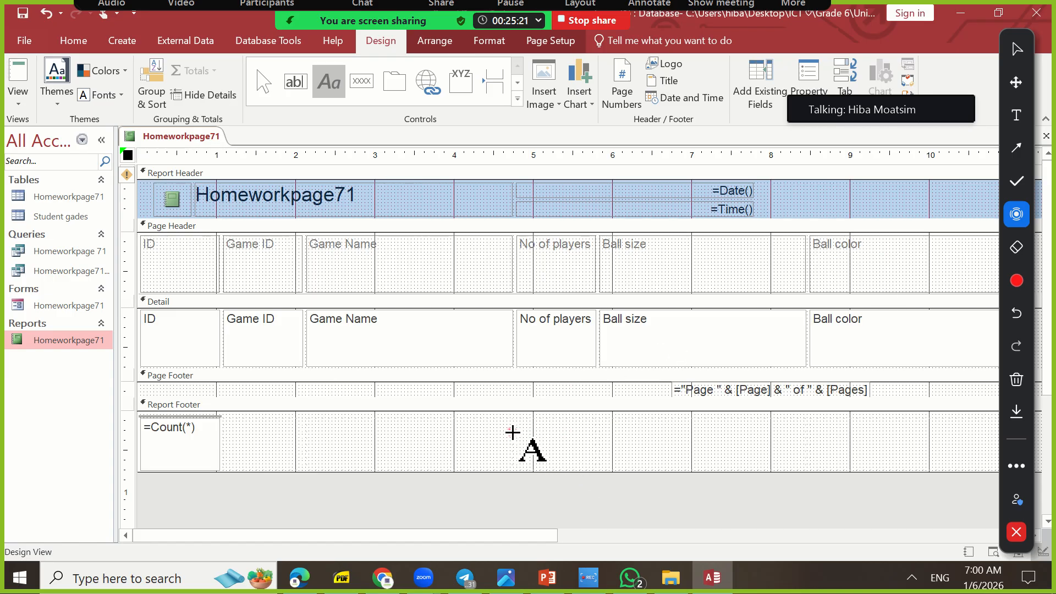
pyautogui.moveTo(514, 435); pyautogui.dragTo(622, 464)
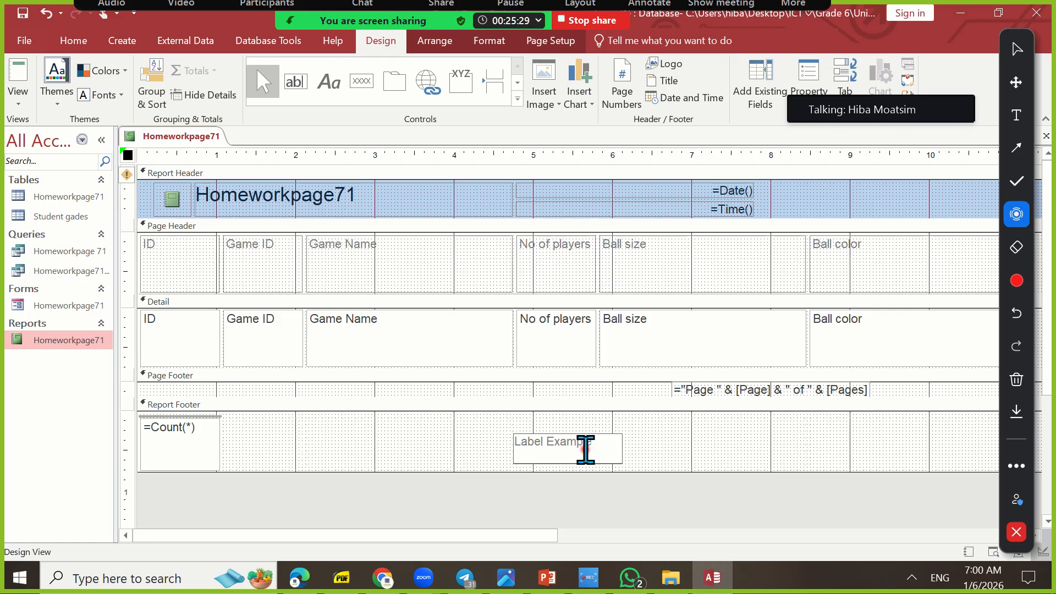
pyautogui.click(647, 448)
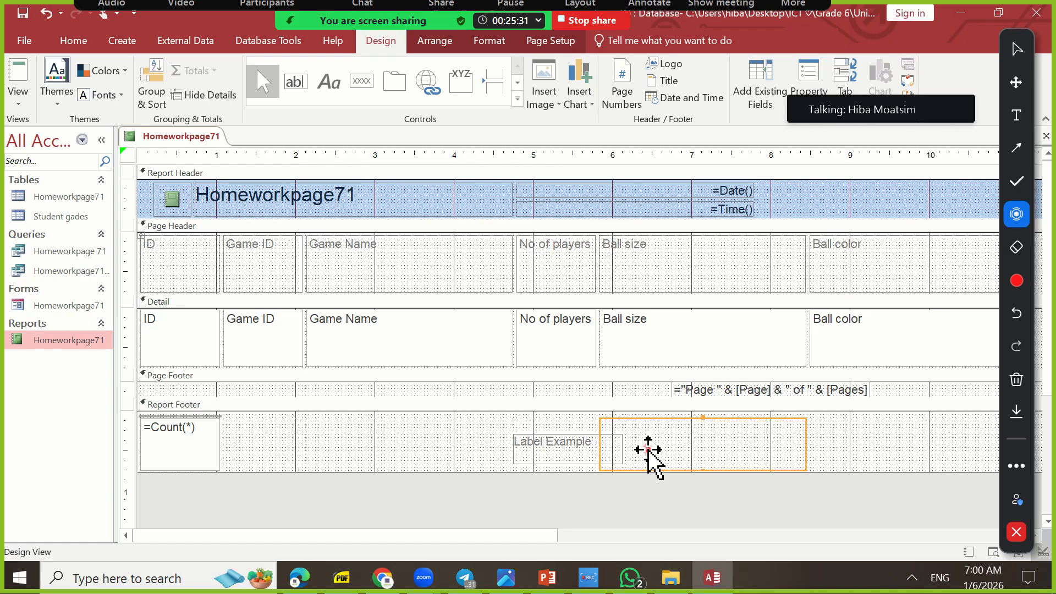
pyautogui.click(568, 446)
pyautogui.click(569, 447)
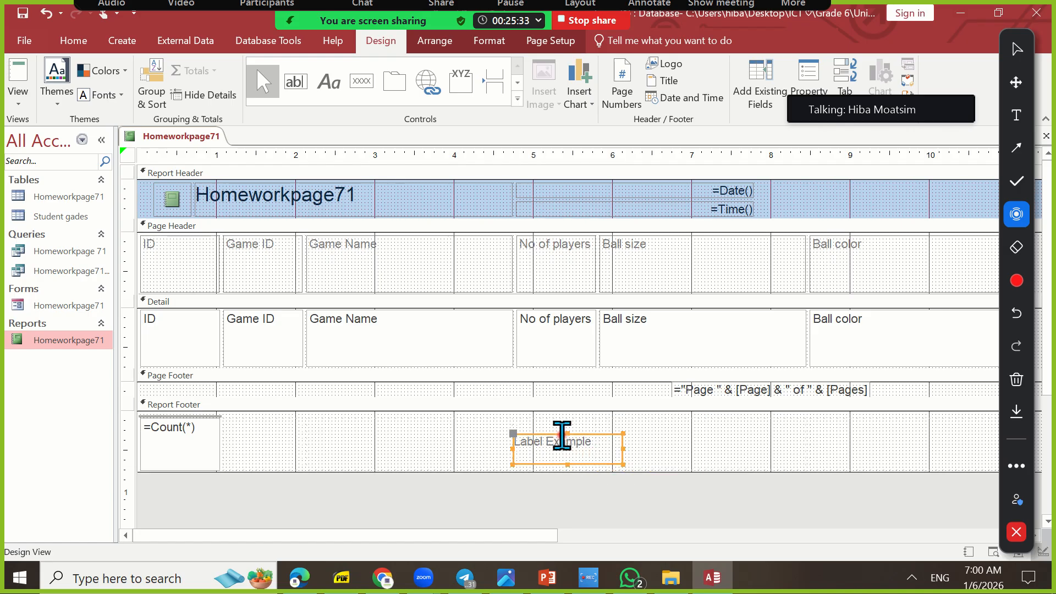
# Show the report in Report View and draw an annotation arrow pointing to the Label Example text at its end, then restore the spotlight pointer
pyautogui.click(18, 98)
pyautogui.click(67, 132)
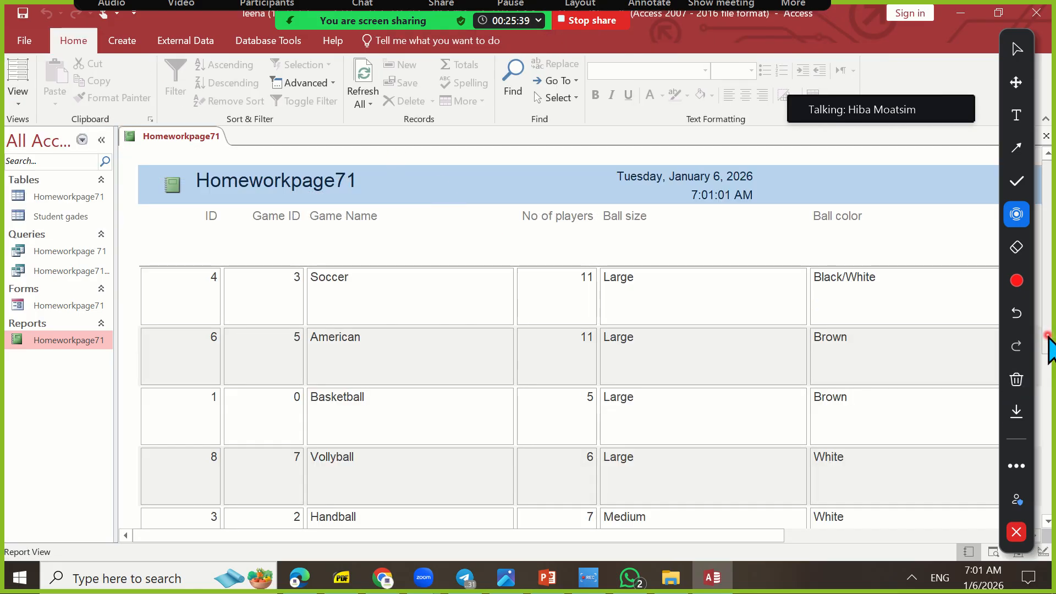
pyautogui.scroll(-5, 1046, 341)
pyautogui.scroll(-2, 1047, 342)
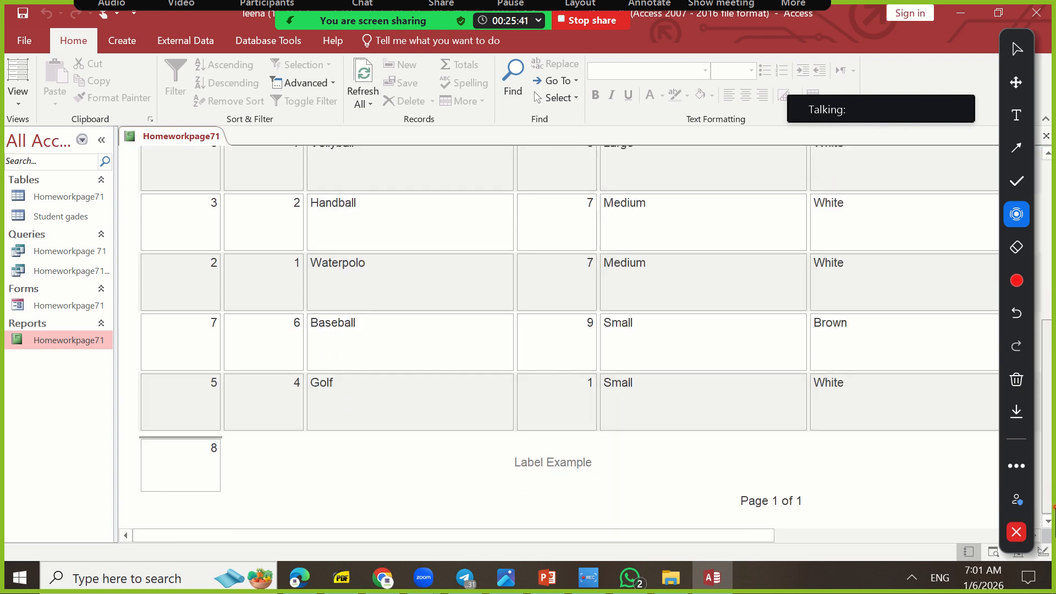
pyautogui.click(1013, 139)
pyautogui.moveTo(380, 527)
pyautogui.mouseDown()
pyautogui.moveTo(373, 516)
pyautogui.moveTo(514, 496)
pyautogui.moveTo(515, 473)
pyautogui.mouseUp()
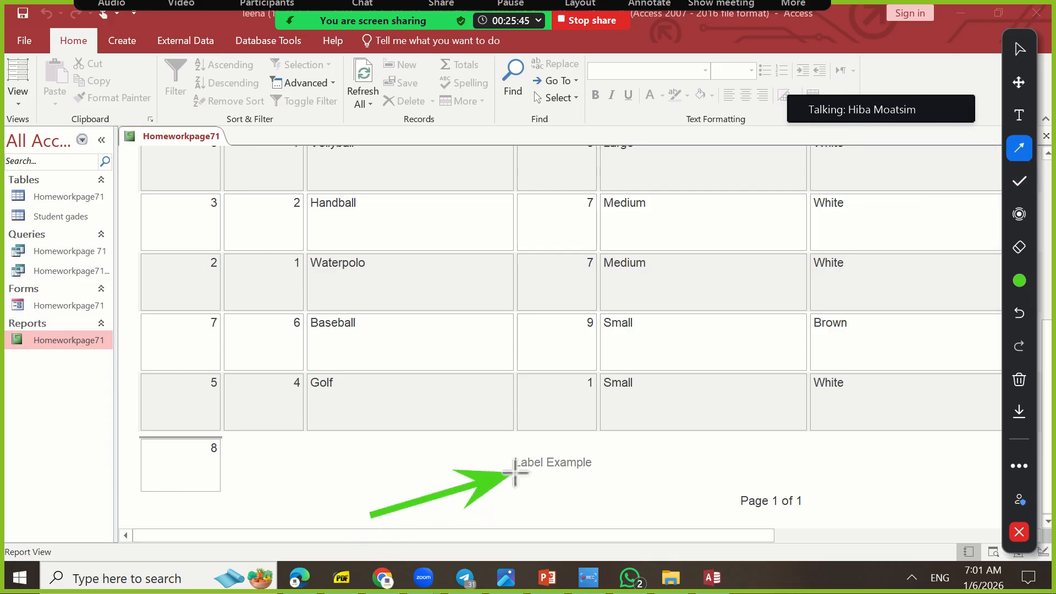
pyautogui.click(1020, 214)
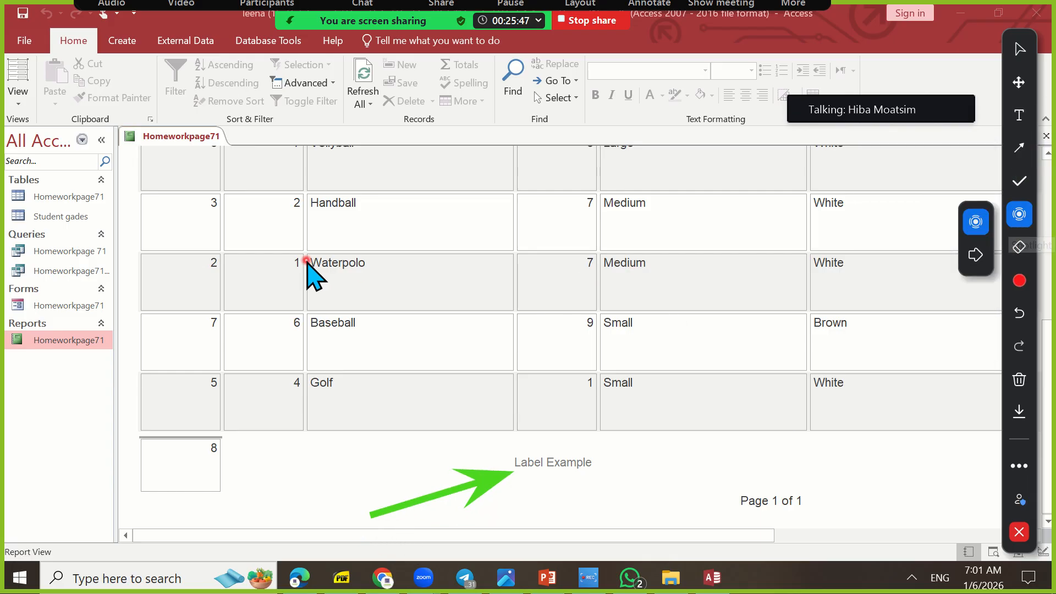
# Return the report to Design View and expand the full gallery of report controls
pyautogui.click(18, 102)
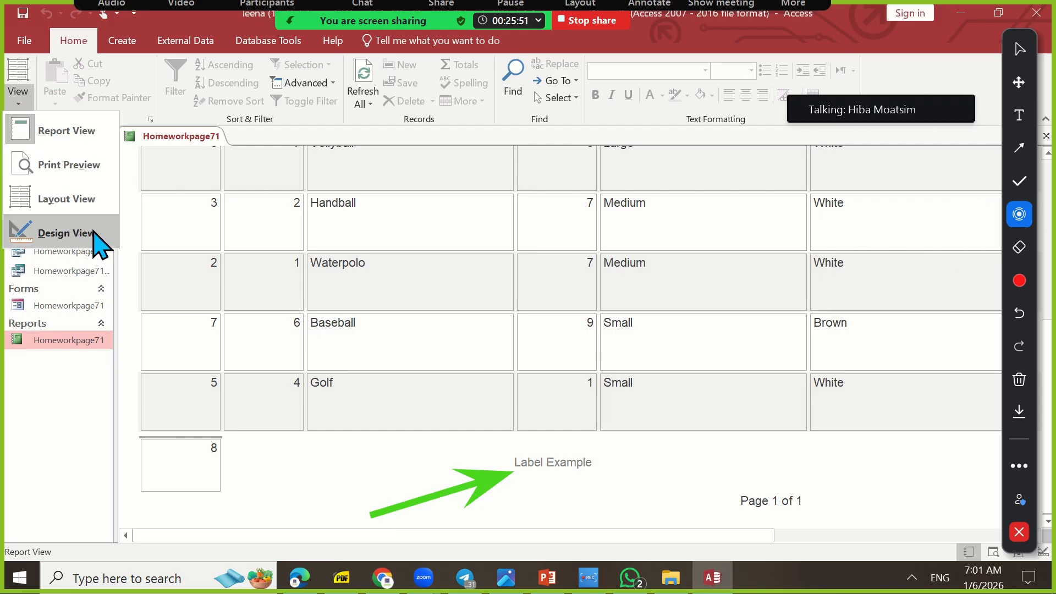
pyautogui.click(66, 232)
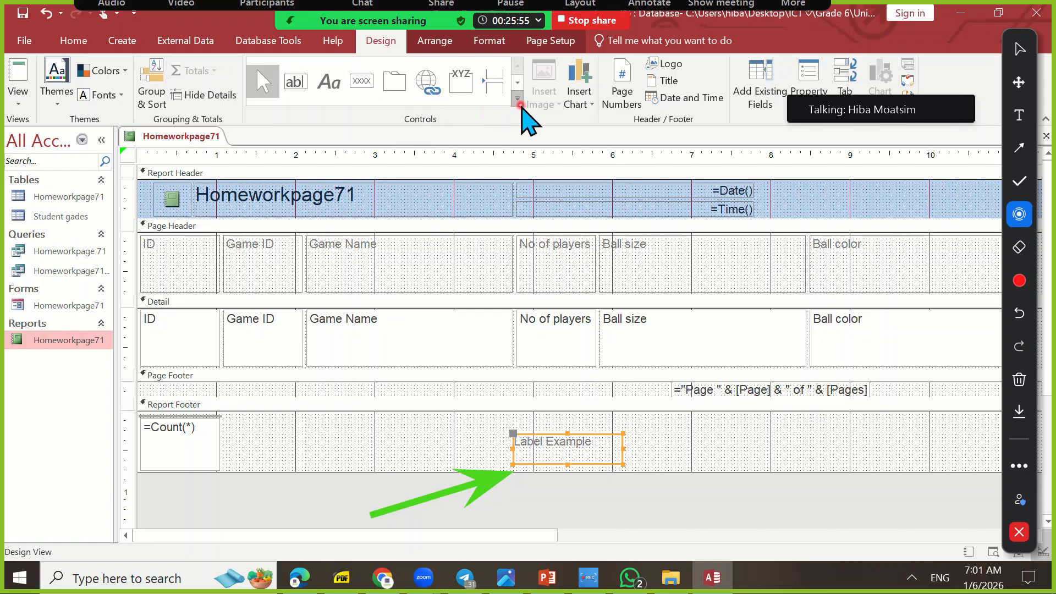
pyautogui.click(518, 100)
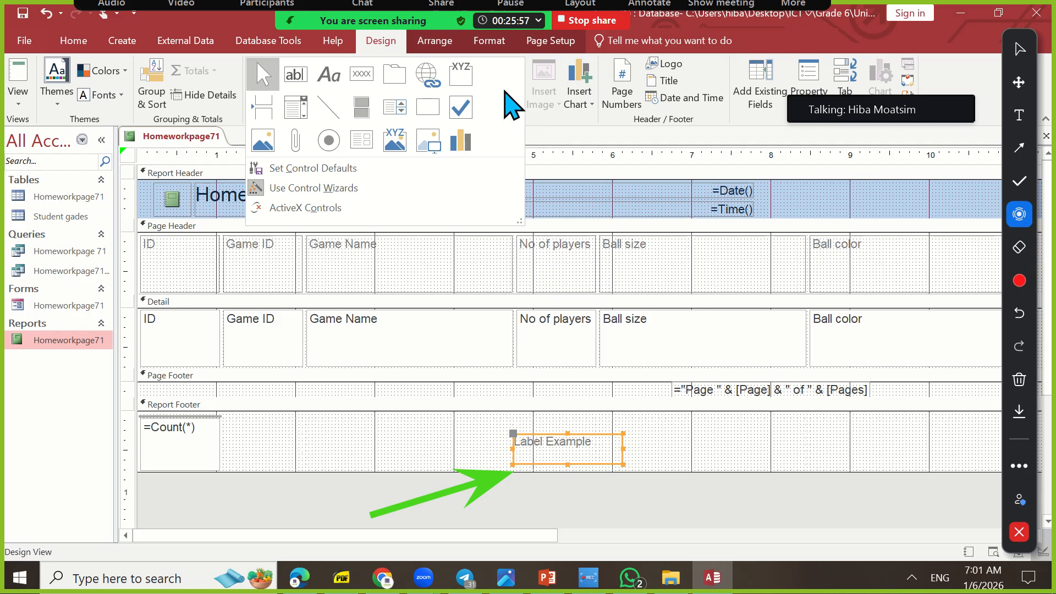
# Read the students' unread private messages in the Zoom meeting chat and close the chat
pyautogui.click(362, 23)
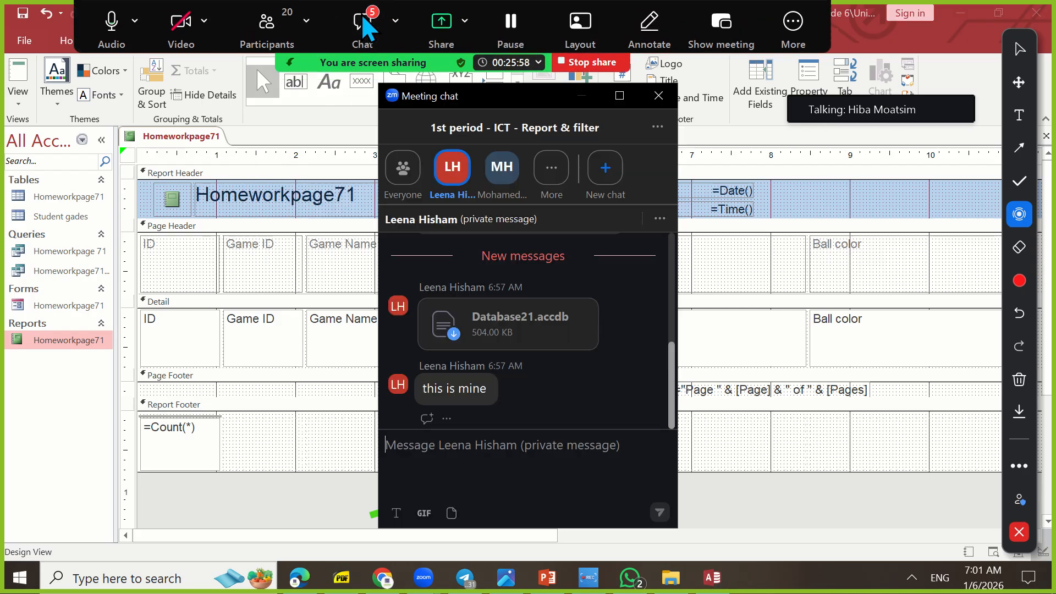
pyautogui.click(565, 169)
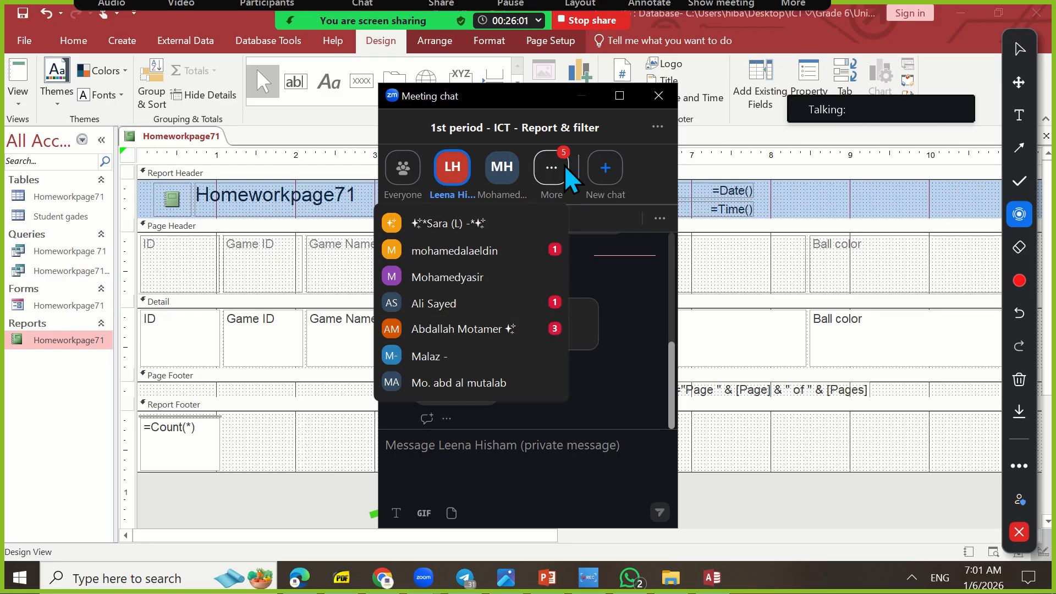
pyautogui.click(561, 329)
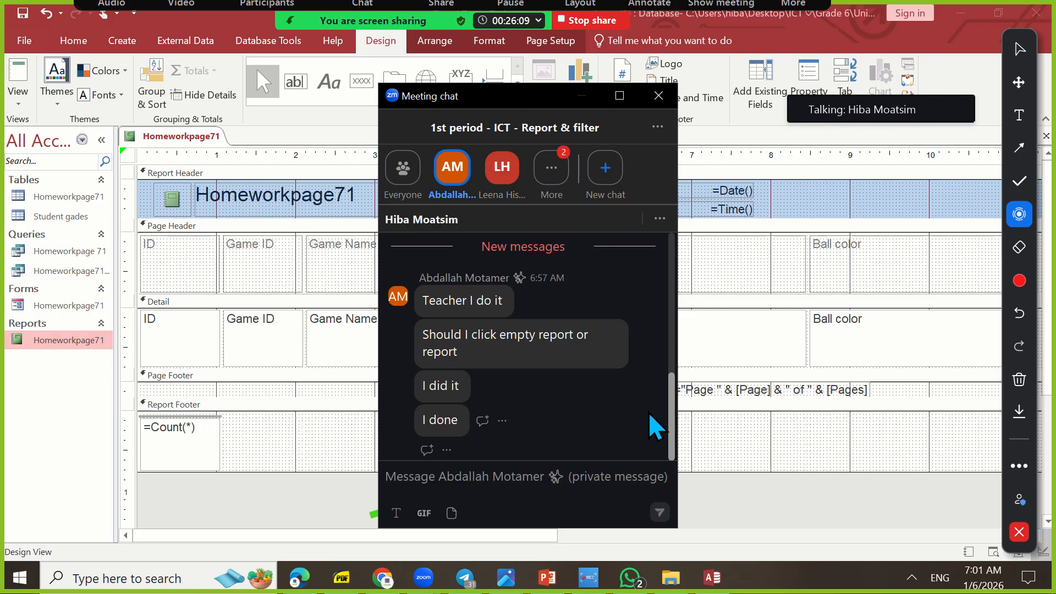
pyautogui.click(553, 182)
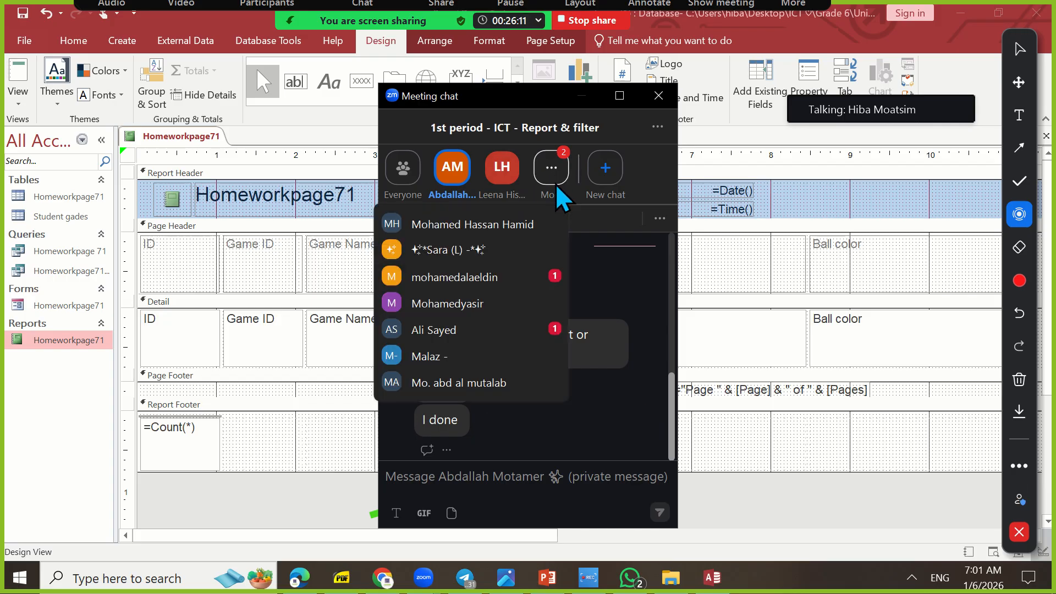
pyautogui.click(530, 339)
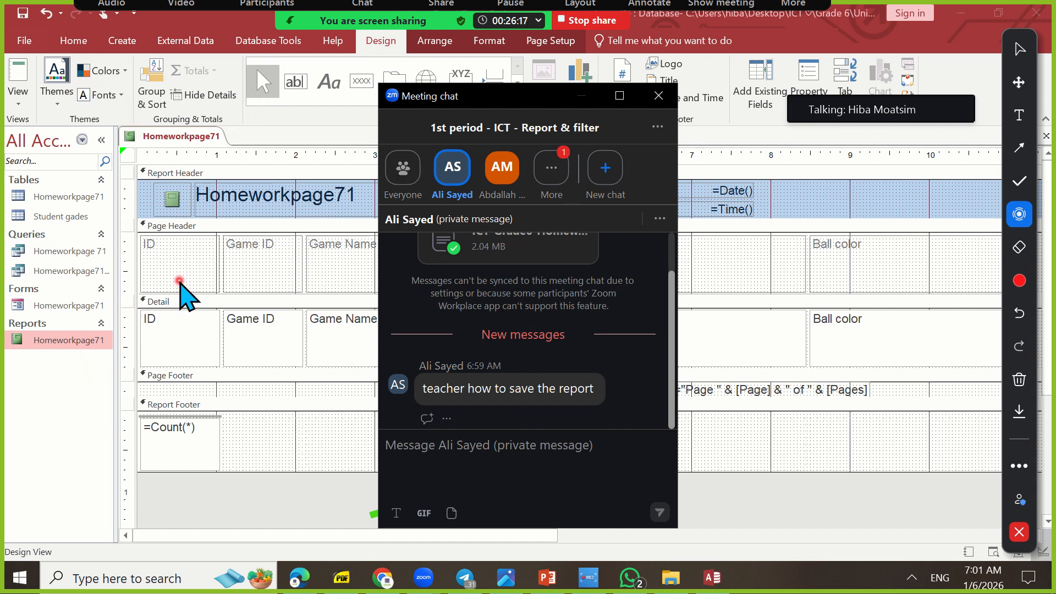
pyautogui.click(551, 184)
pyautogui.click(536, 321)
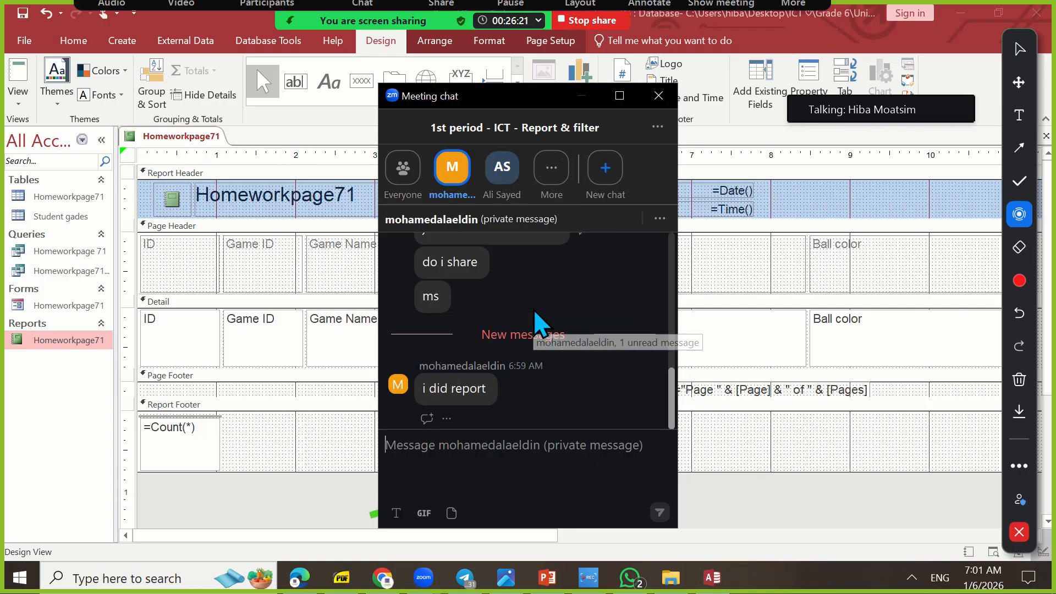
pyautogui.click(658, 95)
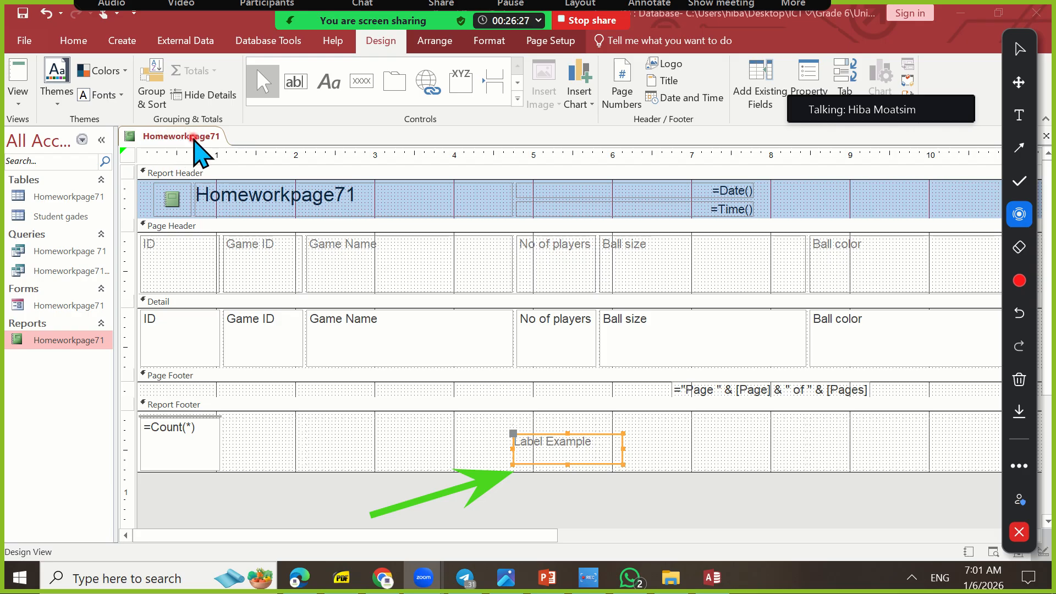
# Save the Homeworkpage71 report in Access and stop sharing the screen in the Zoom meeting
pyautogui.rightClick(172, 138)
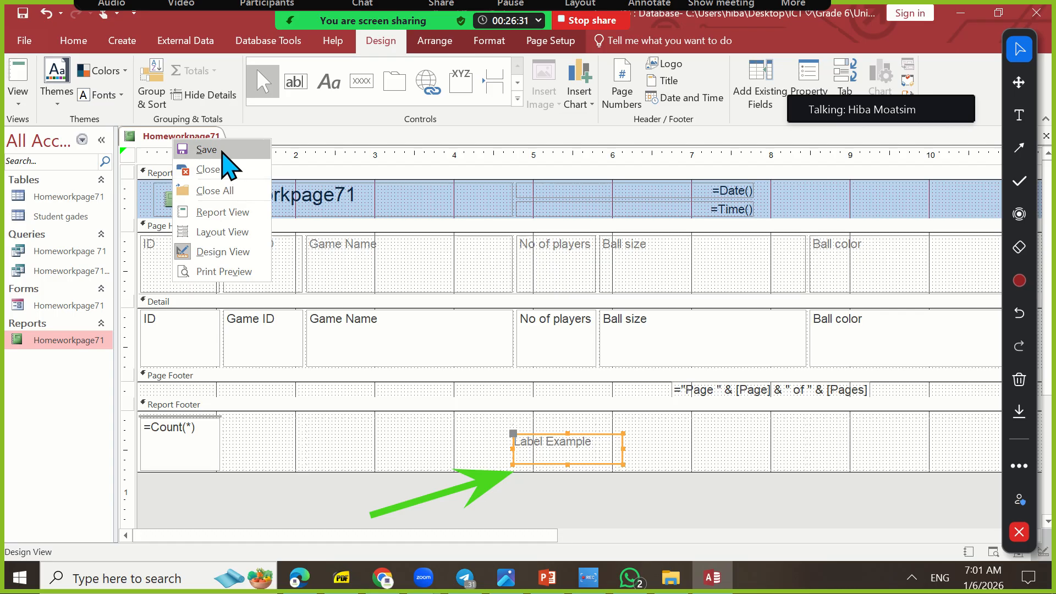
pyautogui.click(222, 152)
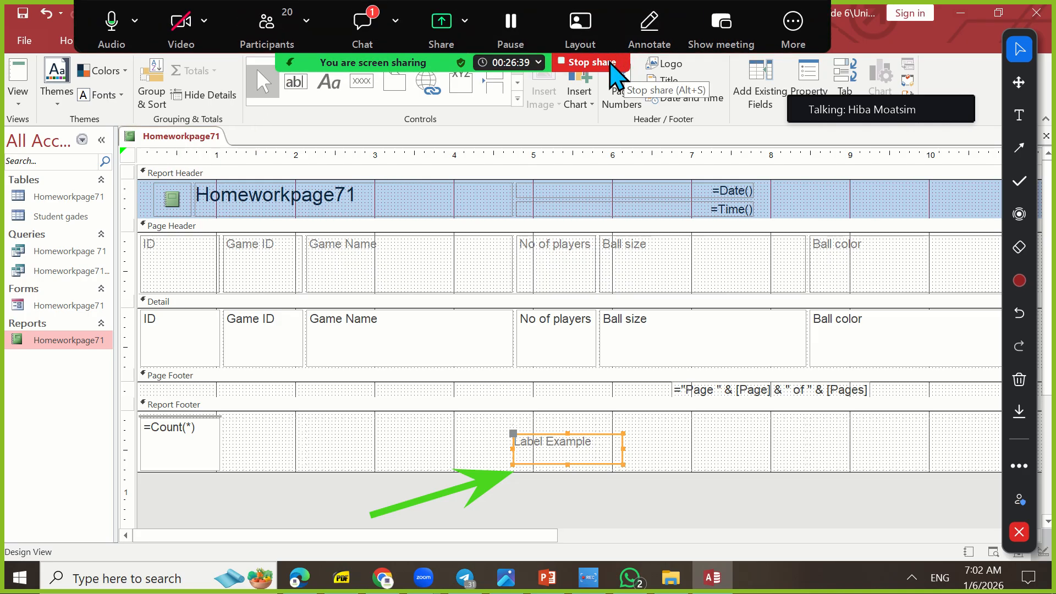
pyautogui.click(613, 74)
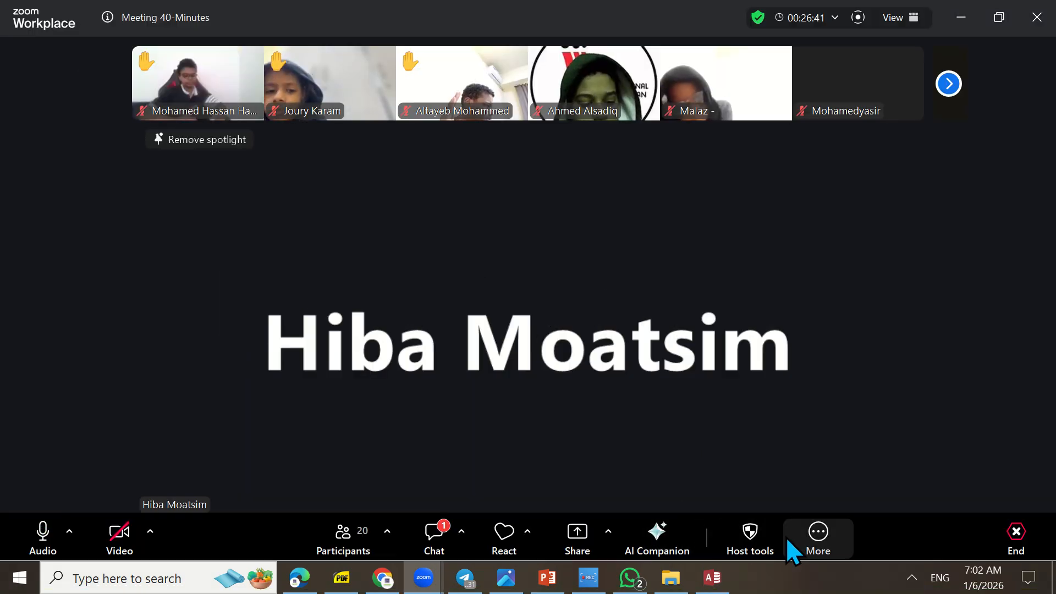
# Start All screens mode in the meeting without allowing participants to view shares
pyautogui.click(773, 542)
pyautogui.click(954, 204)
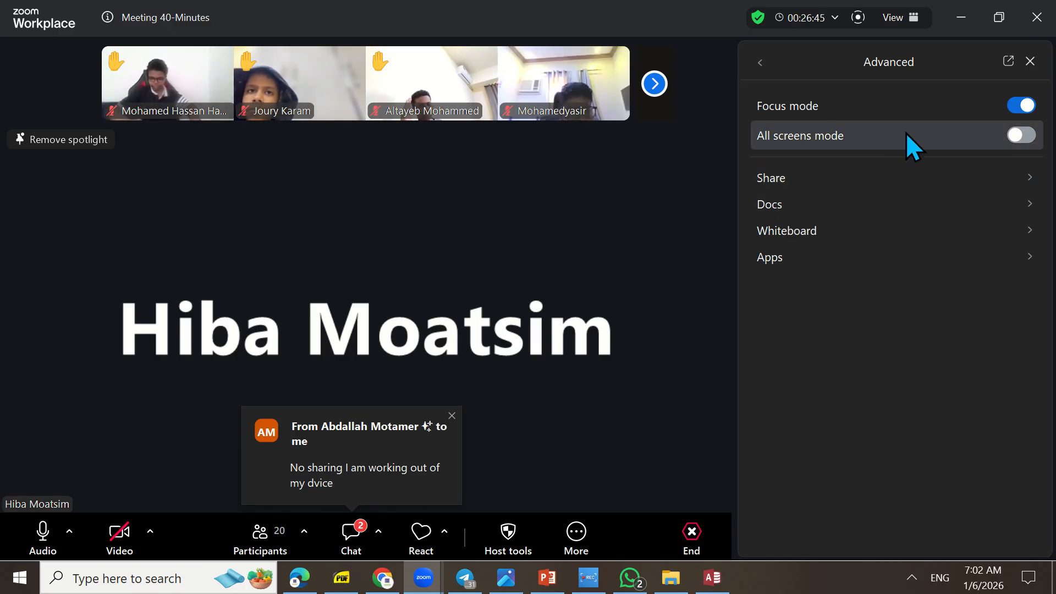
pyautogui.click(1022, 135)
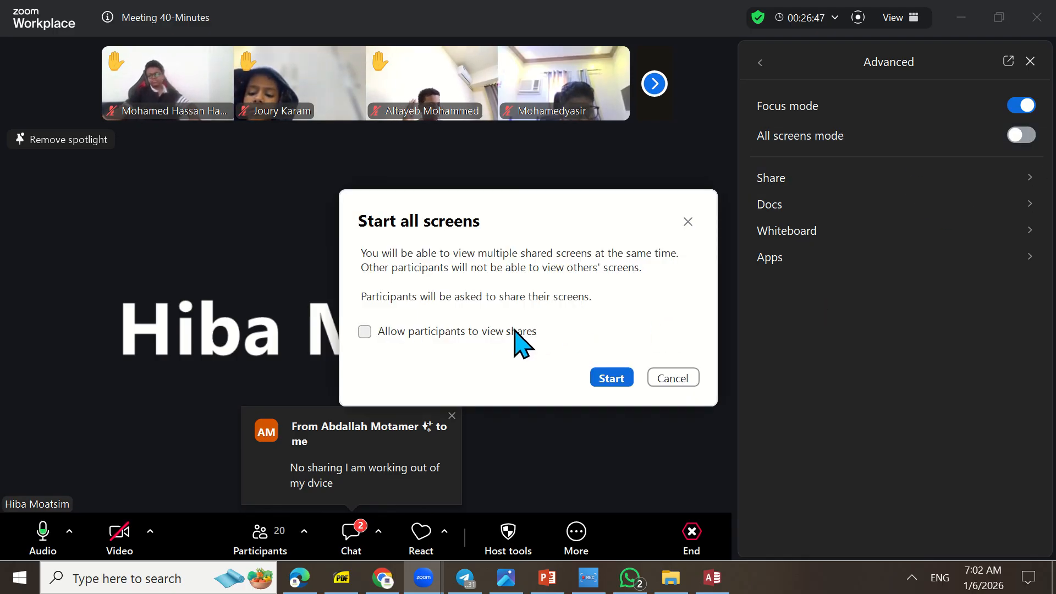
pyautogui.click(619, 377)
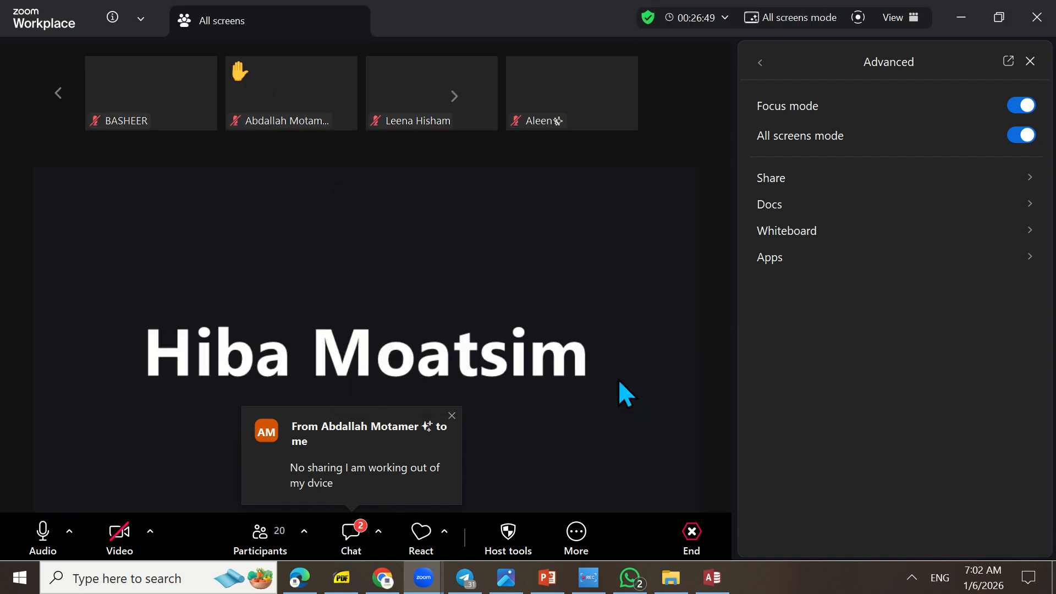
# Reopen the meeting chat and read the remaining students' unread private messages
pyautogui.click(355, 533)
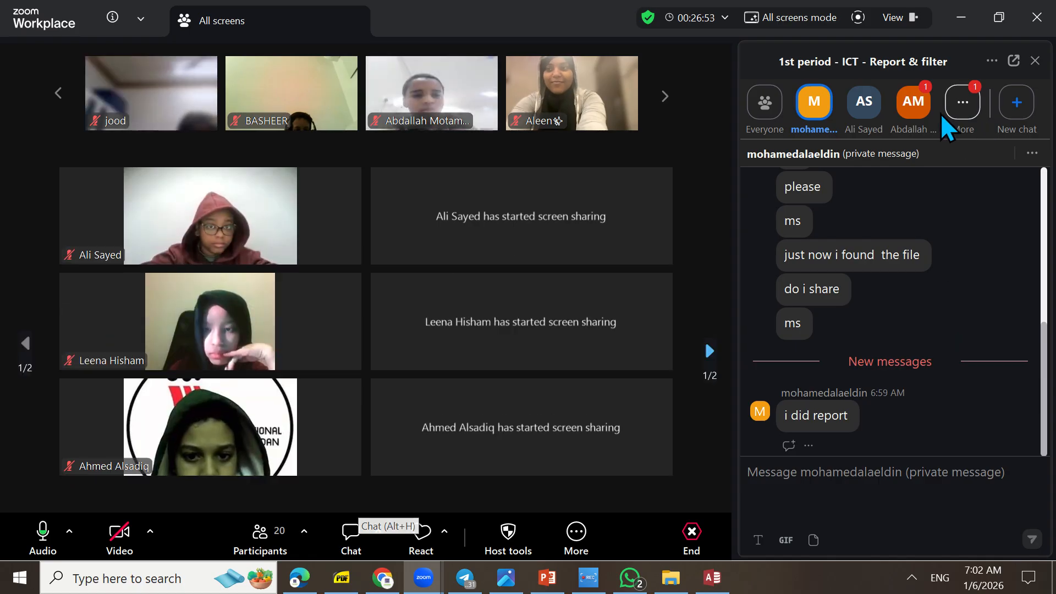
pyautogui.click(929, 109)
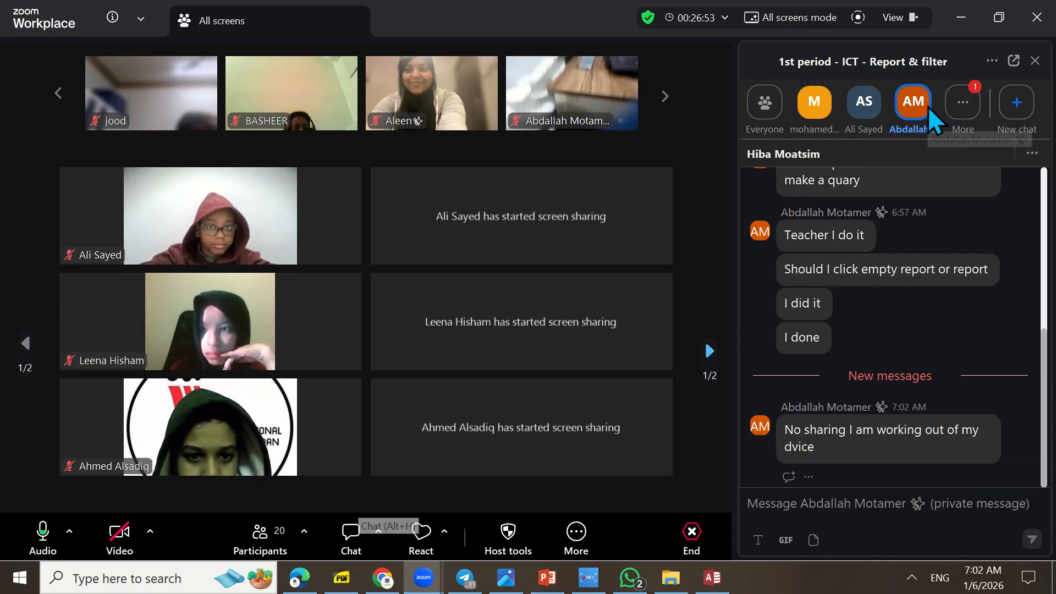
pyautogui.click(969, 108)
pyautogui.click(953, 188)
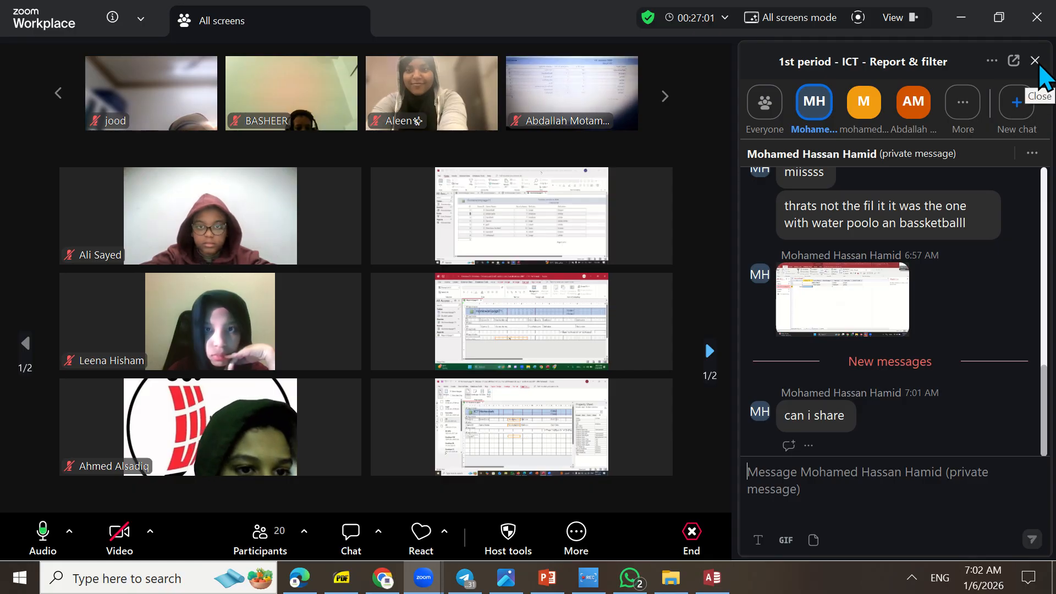
# Show the participant list and enlarge each of the three shared student screens on the first page to examine their reports
pyautogui.click(257, 539)
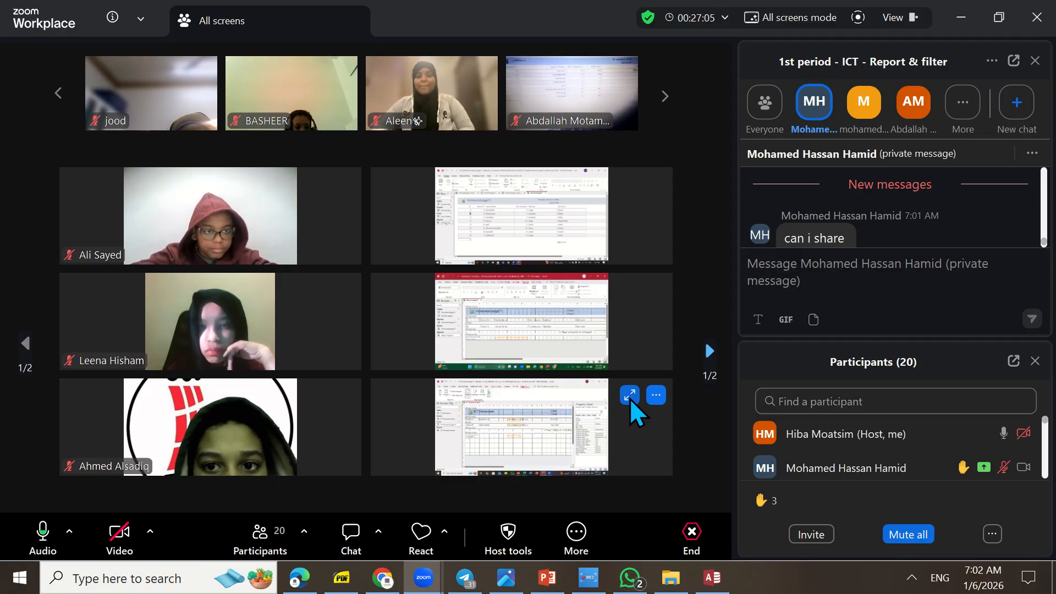
pyautogui.click(631, 396)
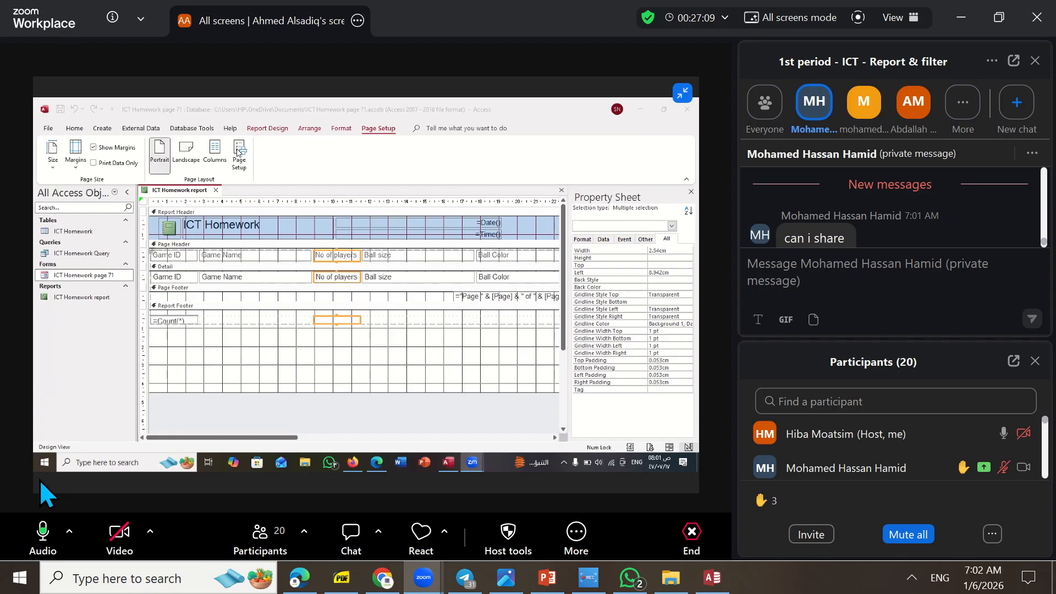
pyautogui.click(682, 92)
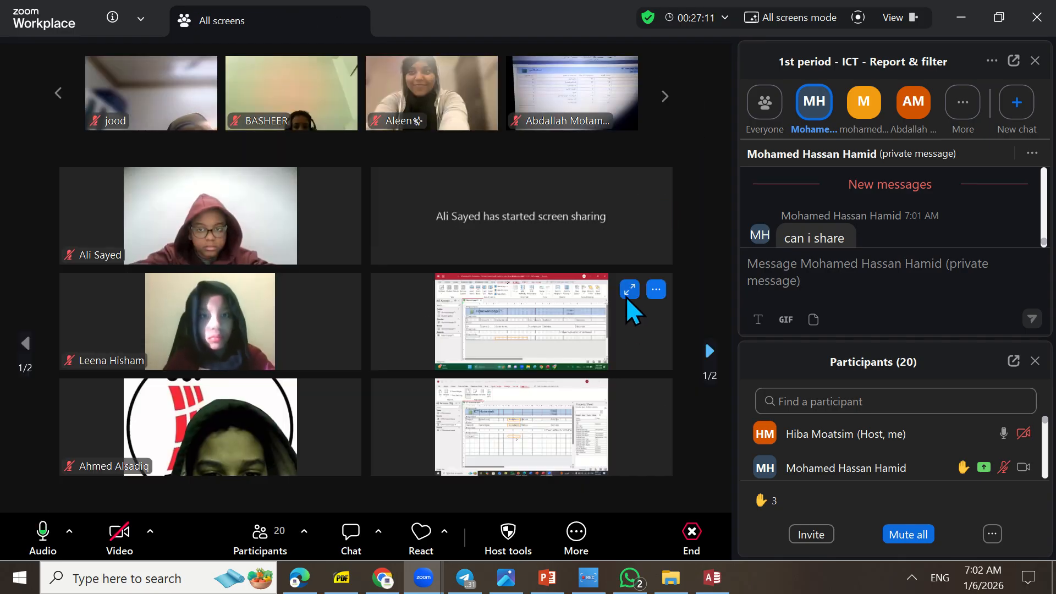
pyautogui.click(625, 290)
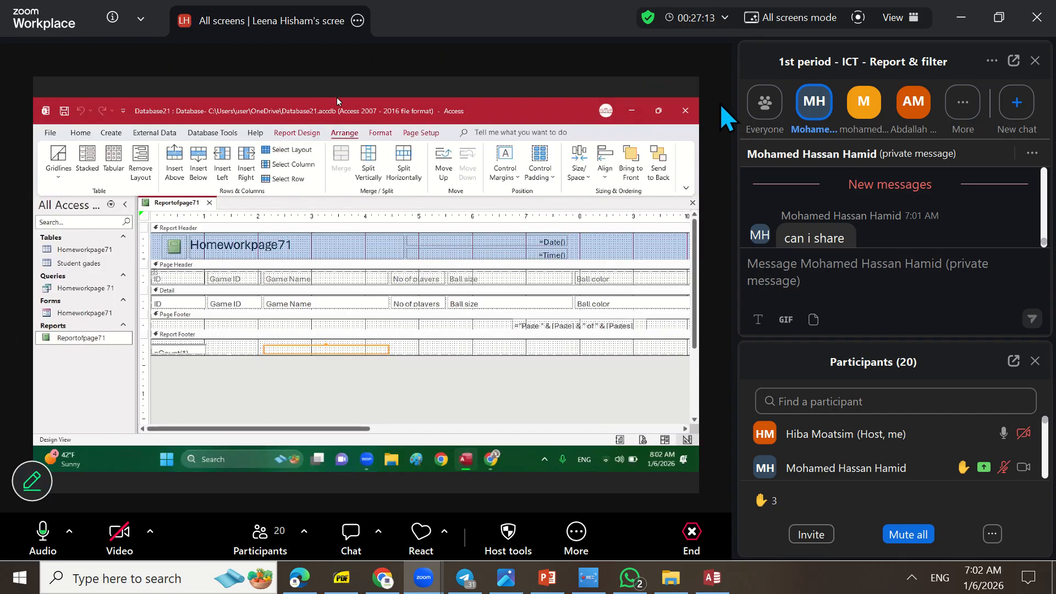
pyautogui.click(681, 93)
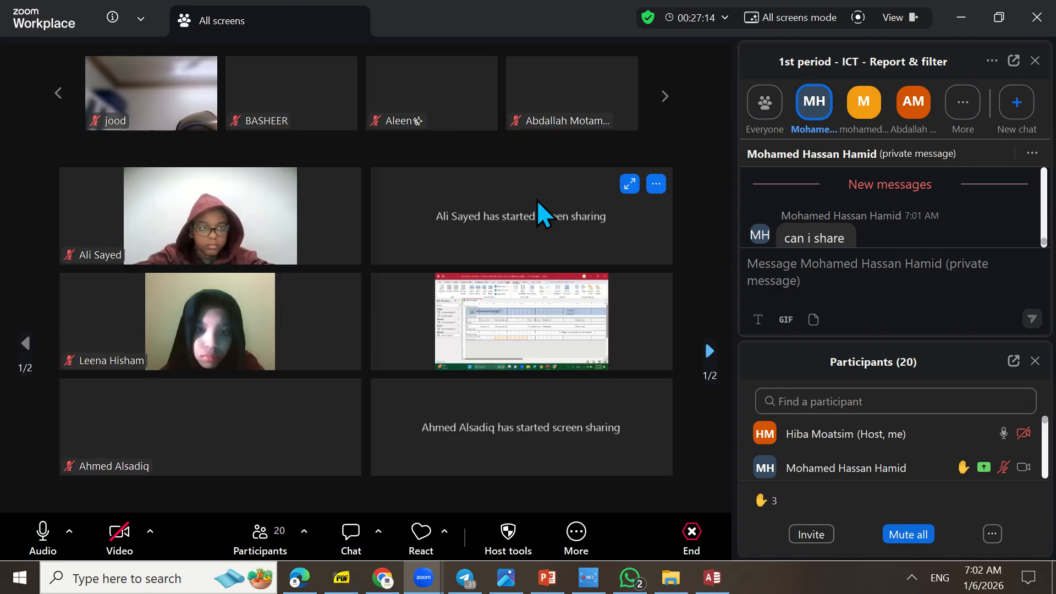
pyautogui.click(628, 183)
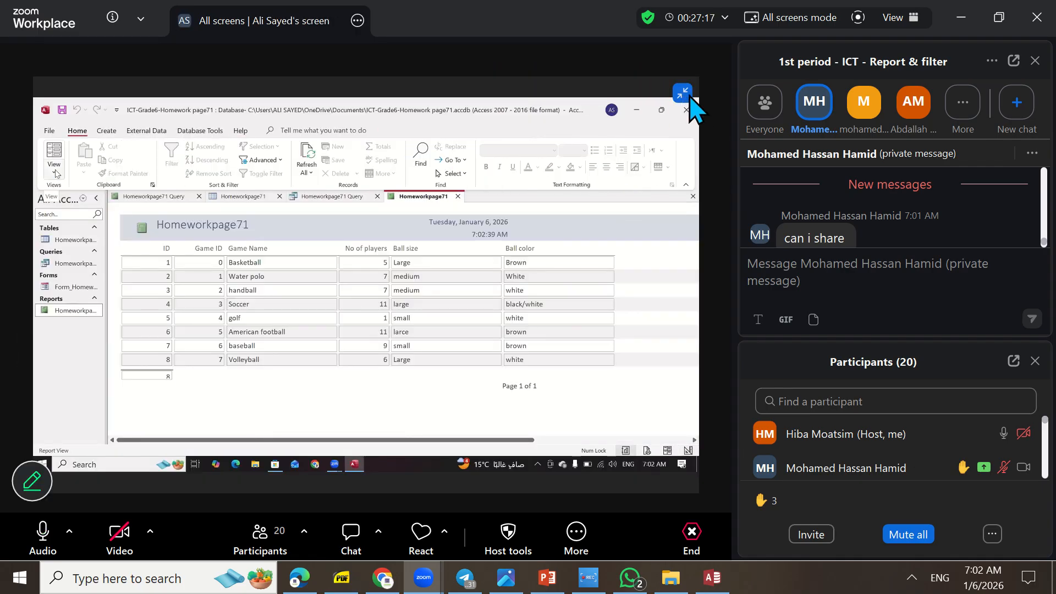
pyautogui.click(683, 93)
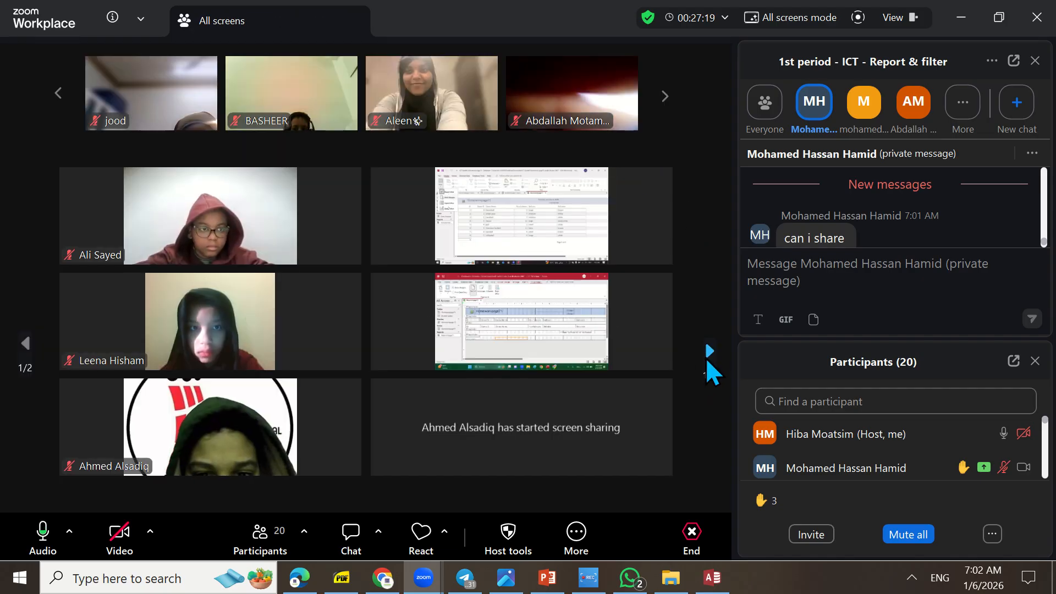
# Examine the top shared student screen on the second page at full size and return to the first page
pyautogui.click(709, 350)
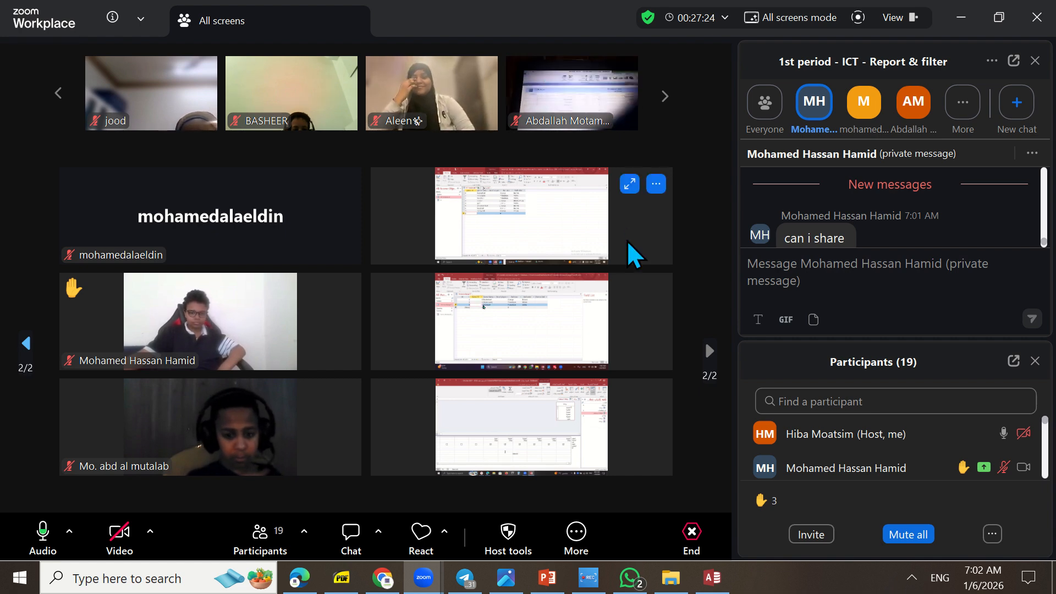
pyautogui.click(628, 185)
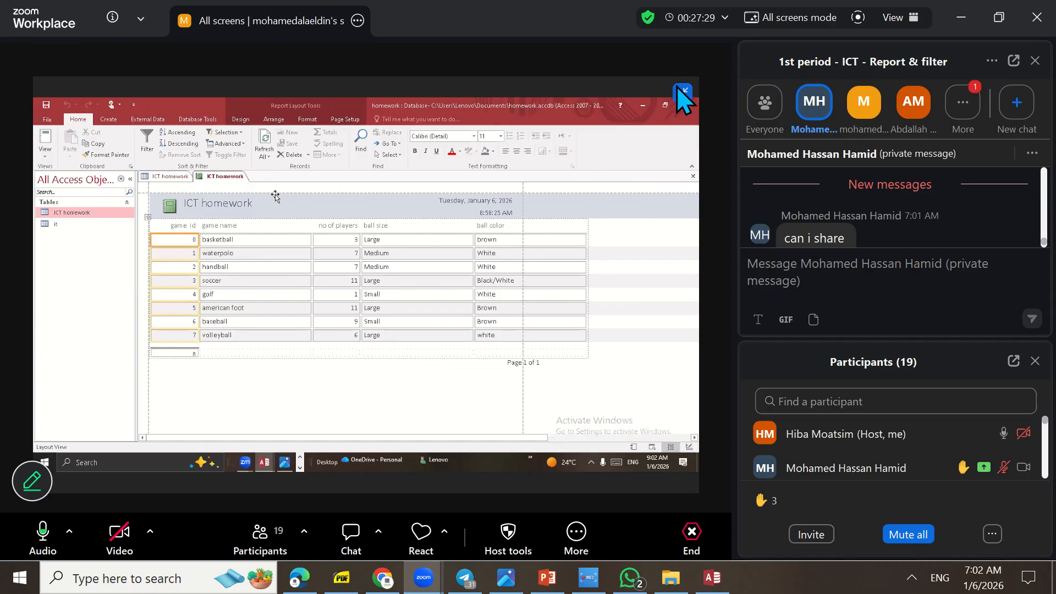
pyautogui.click(683, 93)
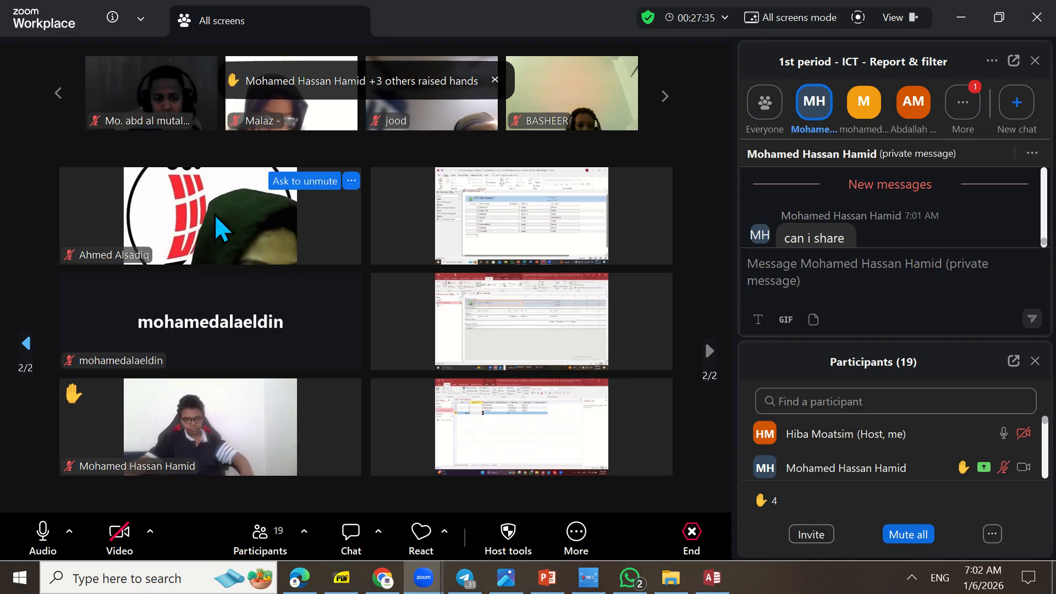
pyautogui.click(26, 345)
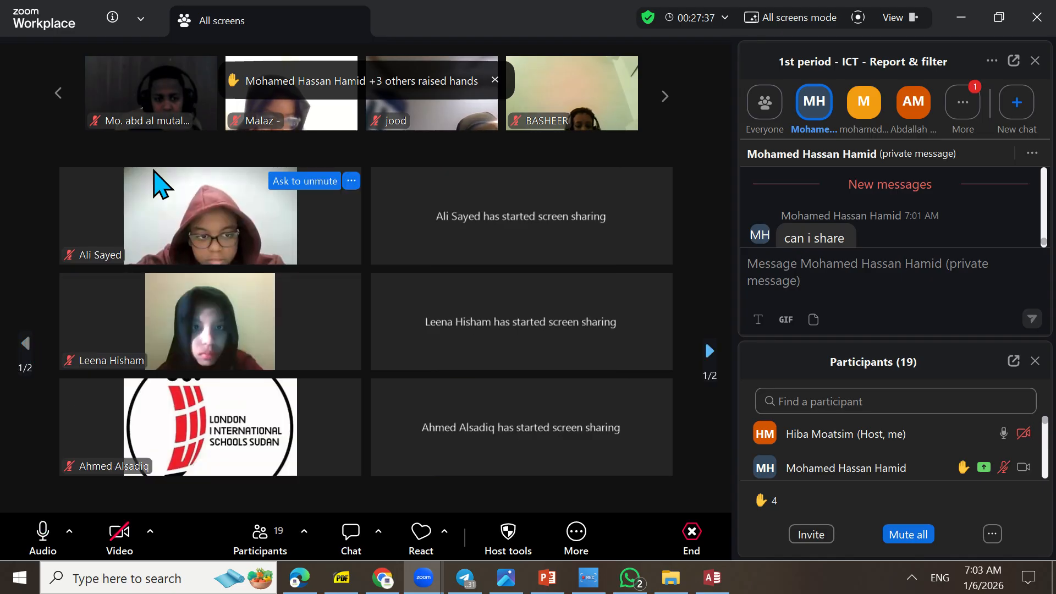